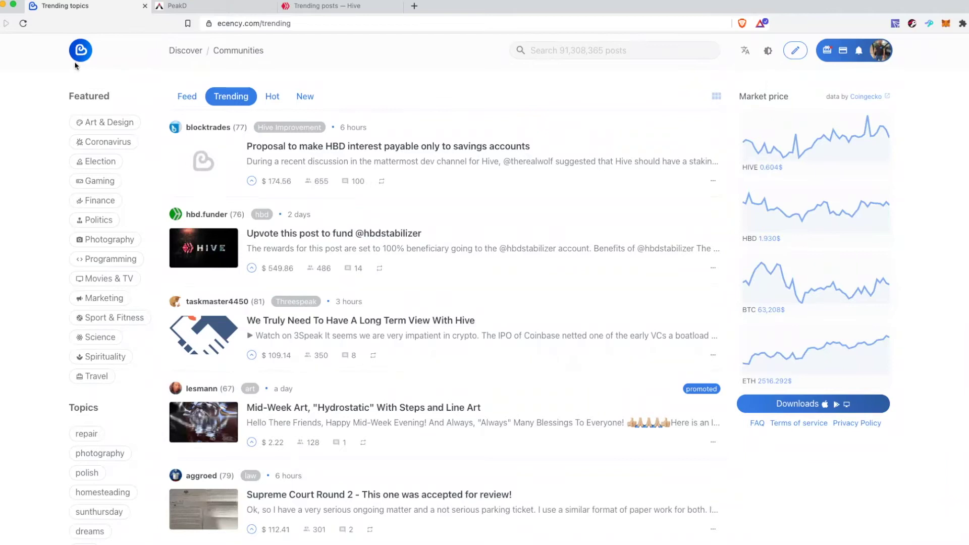
# Inspect the full page addresses of the Ecency, PeakD and Hive.blog tabs
pyautogui.click(228, 24)
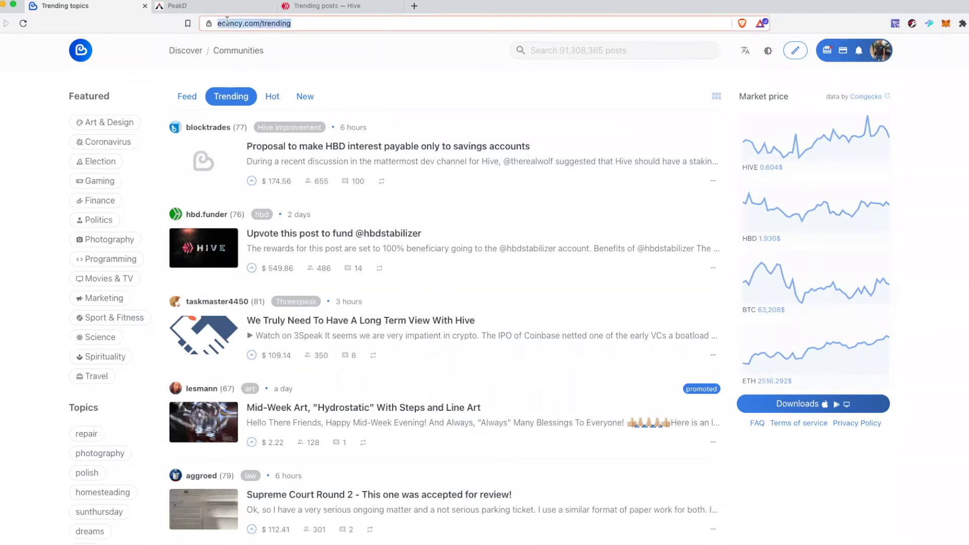
pyautogui.click(252, 23)
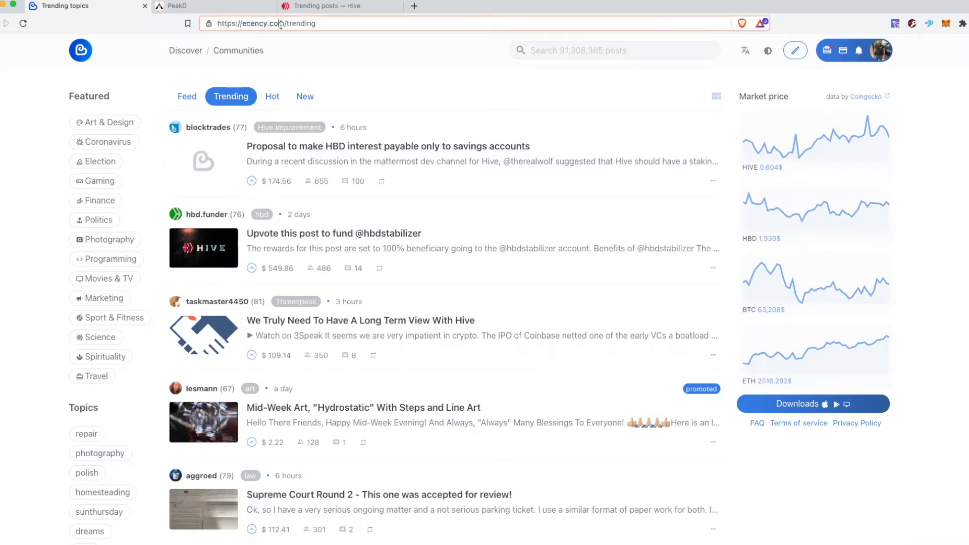
pyautogui.click(219, 7)
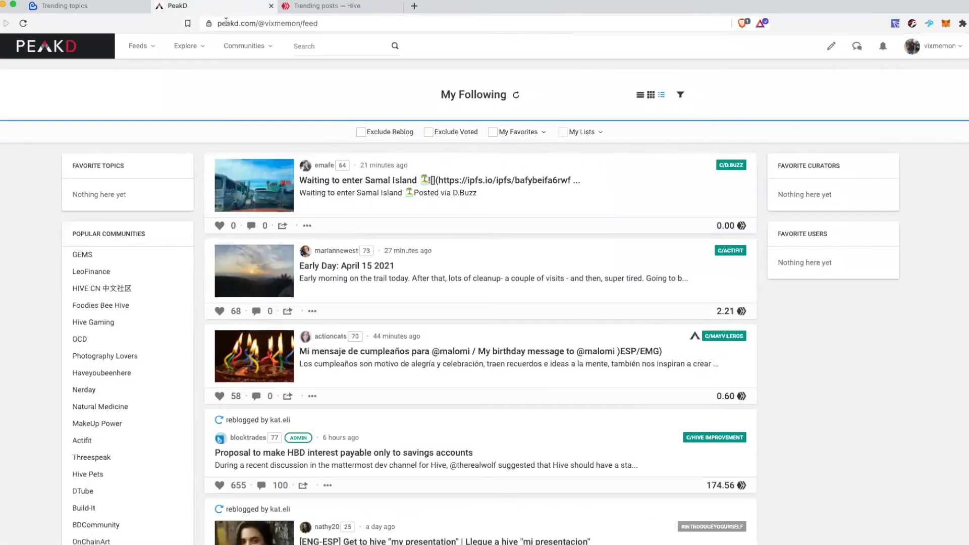
pyautogui.click(226, 23)
pyautogui.doubleClick(252, 23)
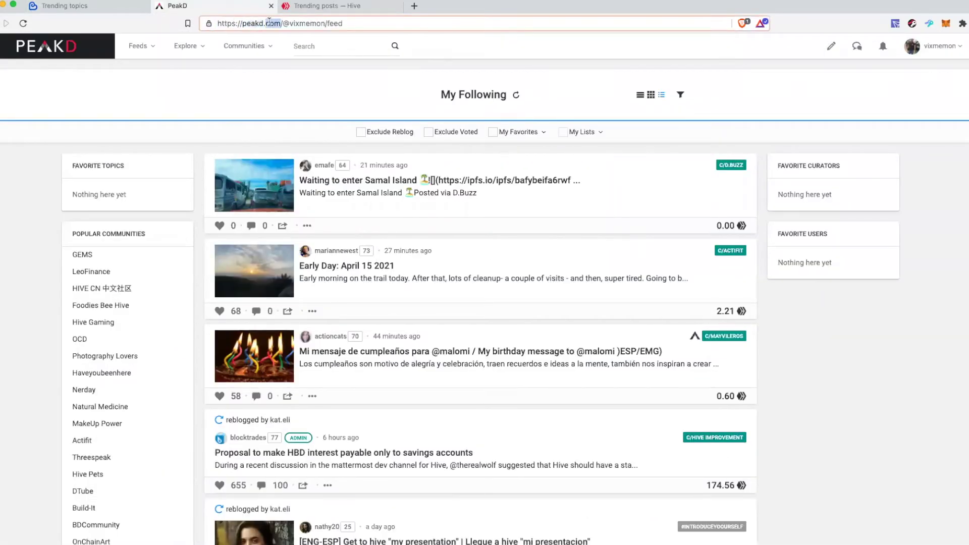
pyautogui.click(306, 7)
pyautogui.click(231, 23)
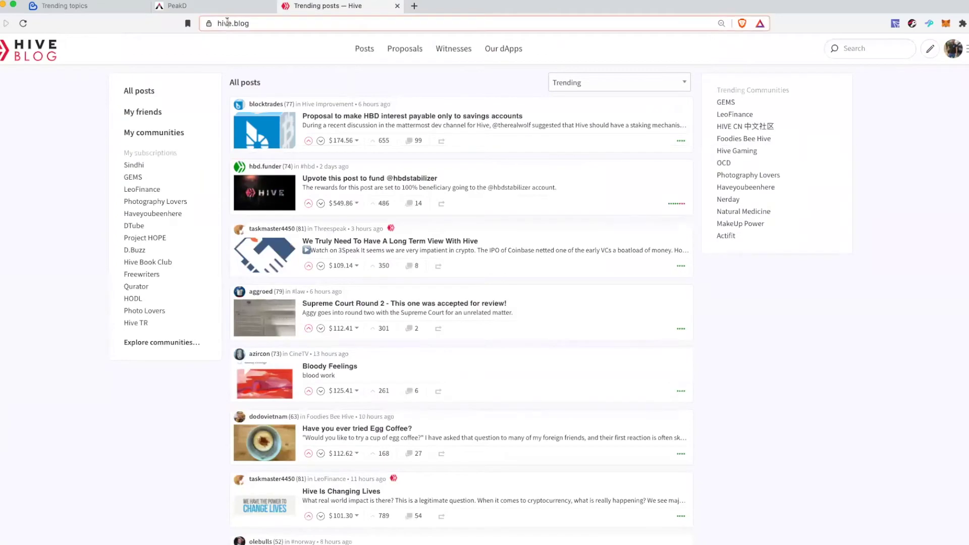
pyautogui.doubleClick(249, 22)
pyautogui.click(280, 22)
pyautogui.hotkey('ctrl', 'Tab')
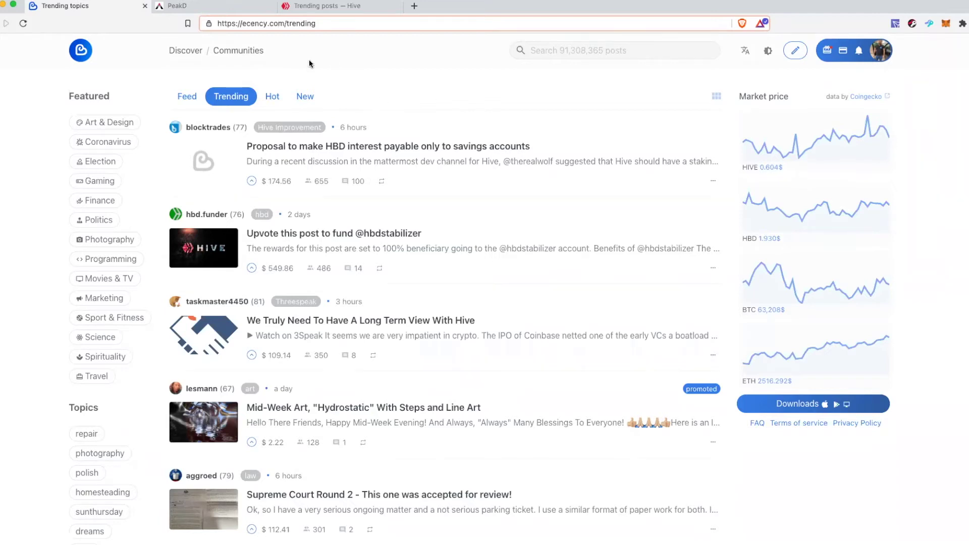
# Open new-post editors on Ecency, PeakD and Hive.blog, ending on Ecency's empty editor
pyautogui.click(225, 9)
pyautogui.click(323, 6)
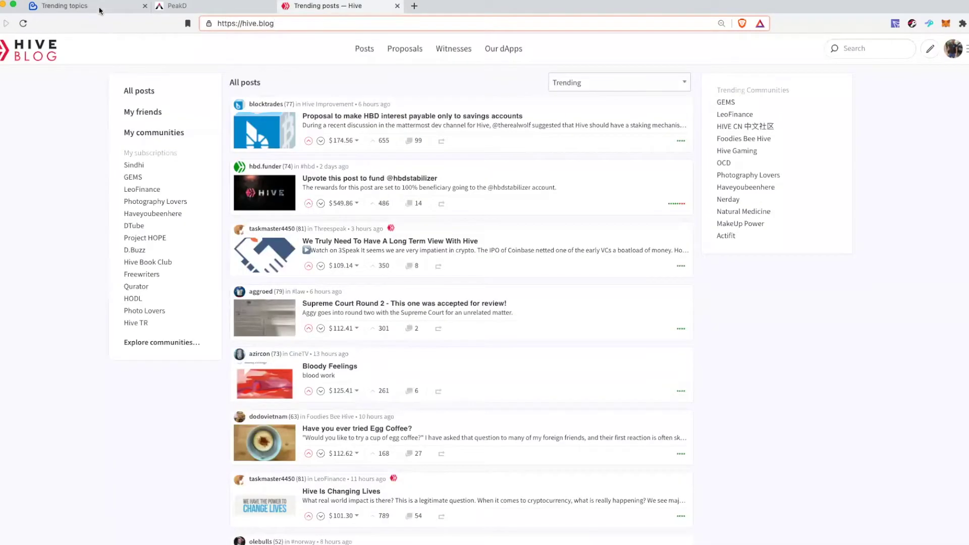
pyautogui.click(65, 6)
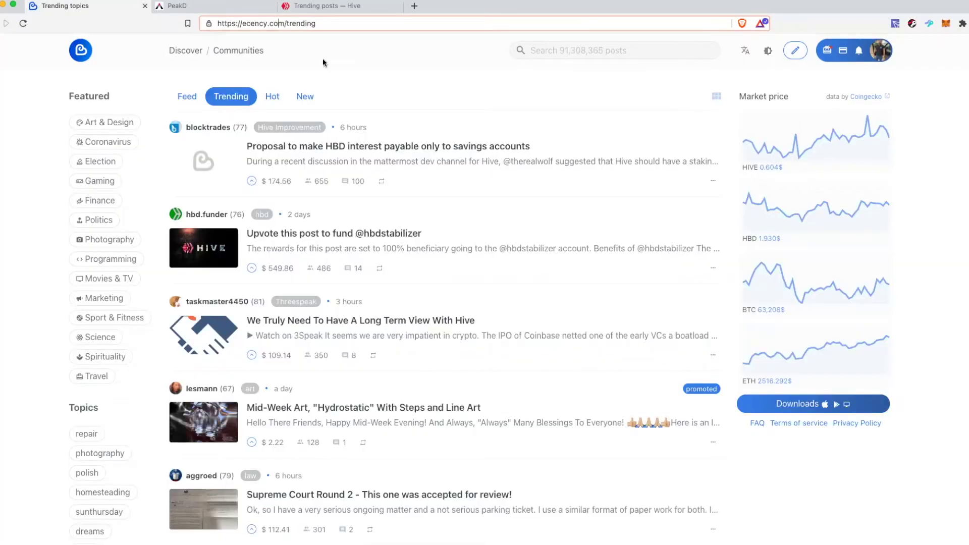
pyautogui.click(799, 58)
pyautogui.hotkey('ctrl', 'Tab')
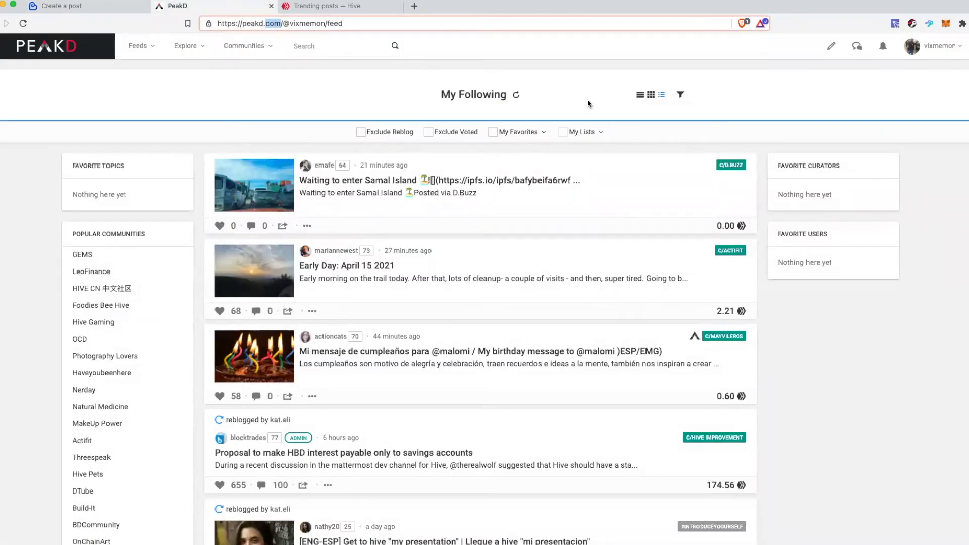
pyautogui.moveTo(834, 46)
pyautogui.click(805, 72)
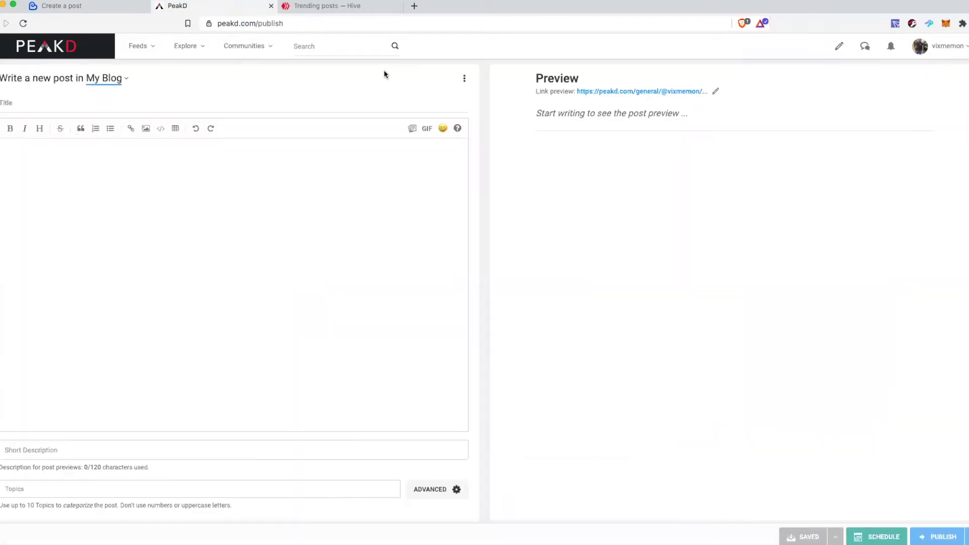
pyautogui.click(334, 10)
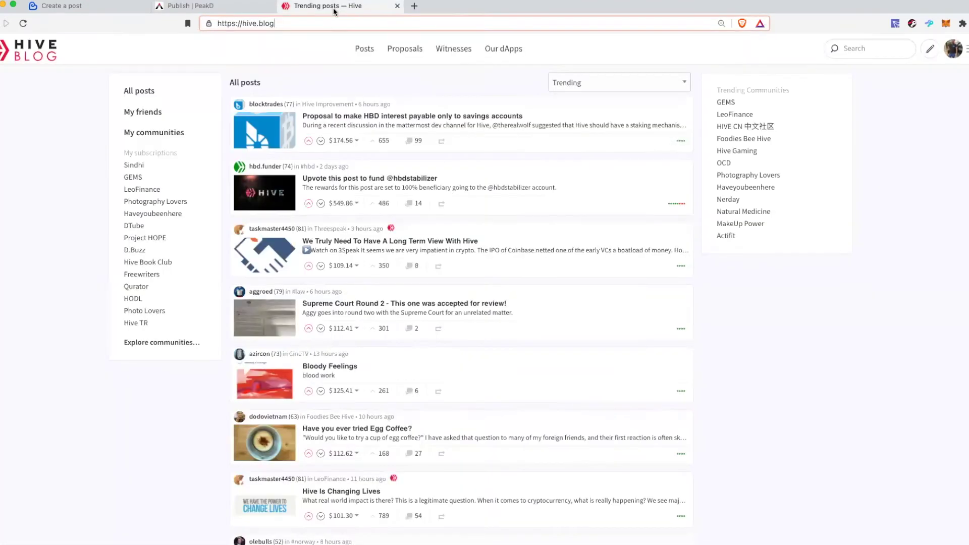
pyautogui.click(930, 49)
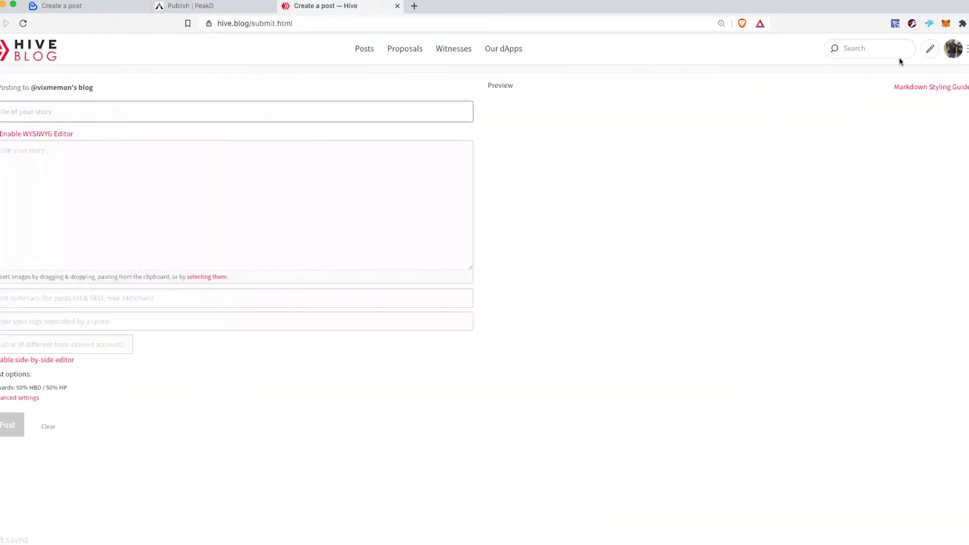
pyautogui.click(94, 9)
# Pick Sindhi from the My Blog communities list, adding the hive-176499 tag
pyautogui.click(233, 159)
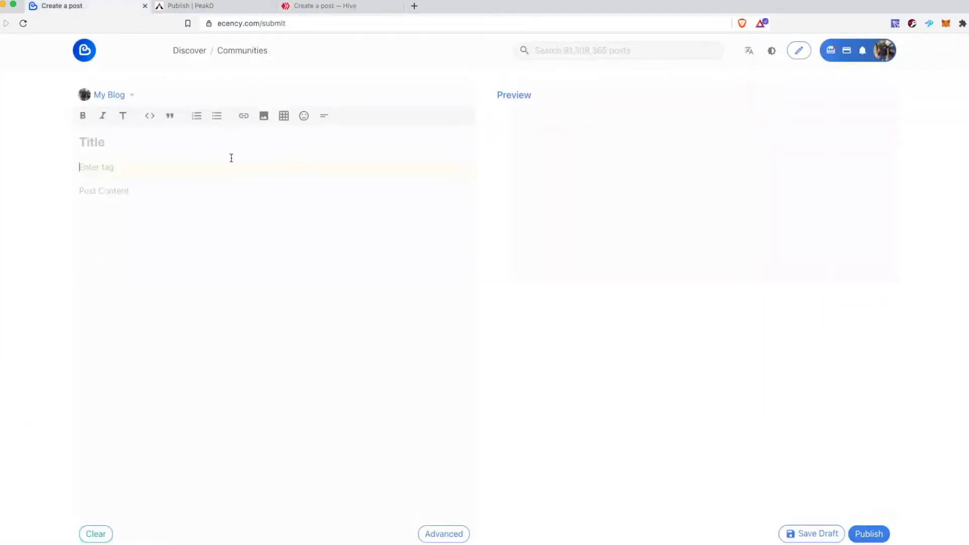
pyautogui.click(132, 96)
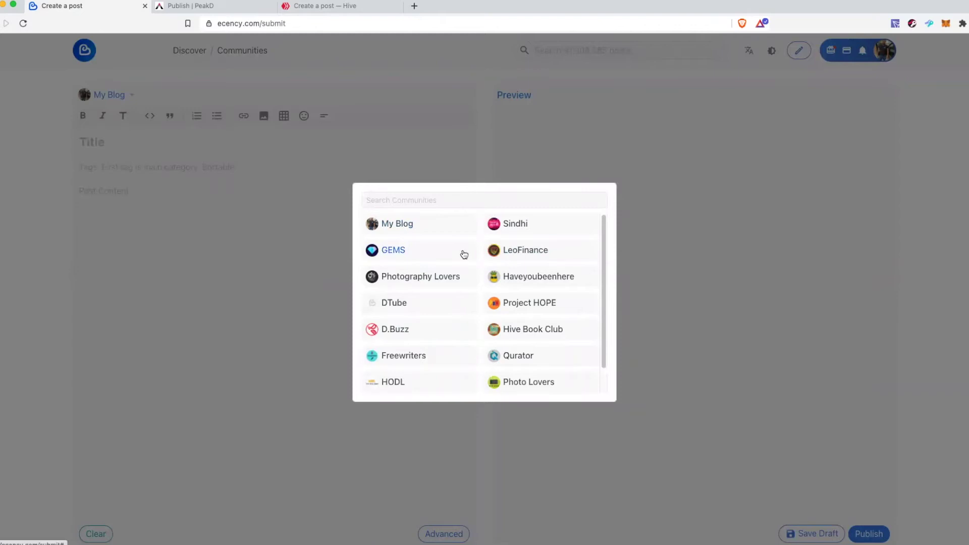
pyautogui.scroll(-1, 604, 243)
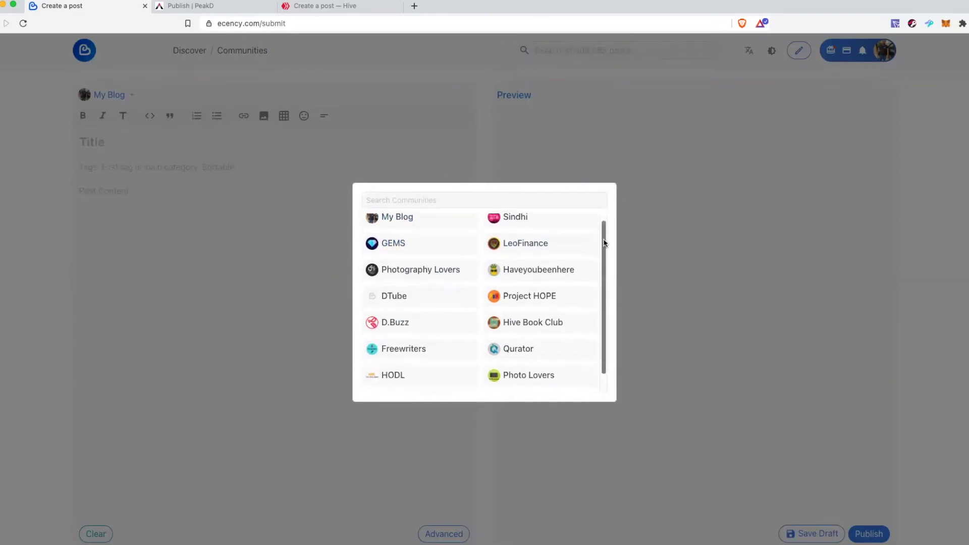
pyautogui.scroll(-1, 606, 250)
pyautogui.scroll(2, 604, 313)
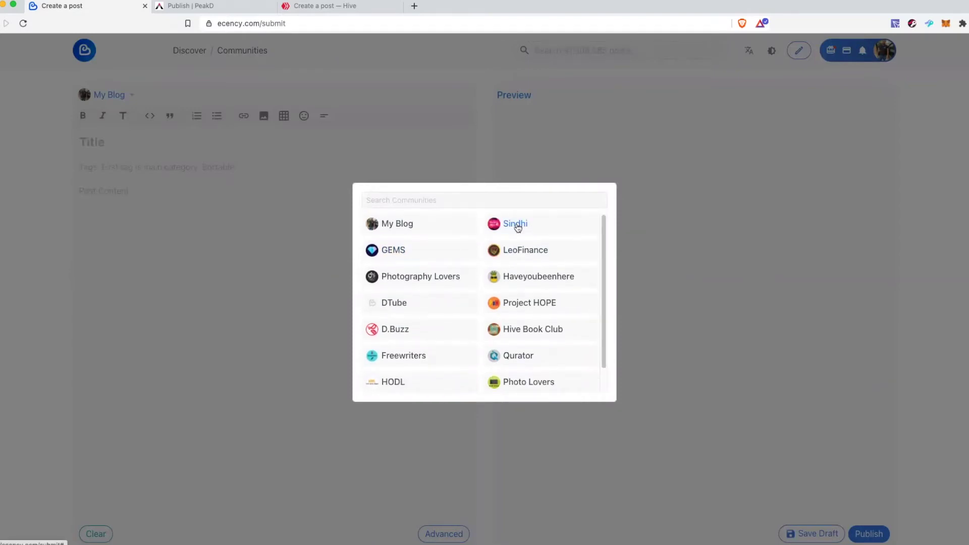
pyautogui.click(517, 226)
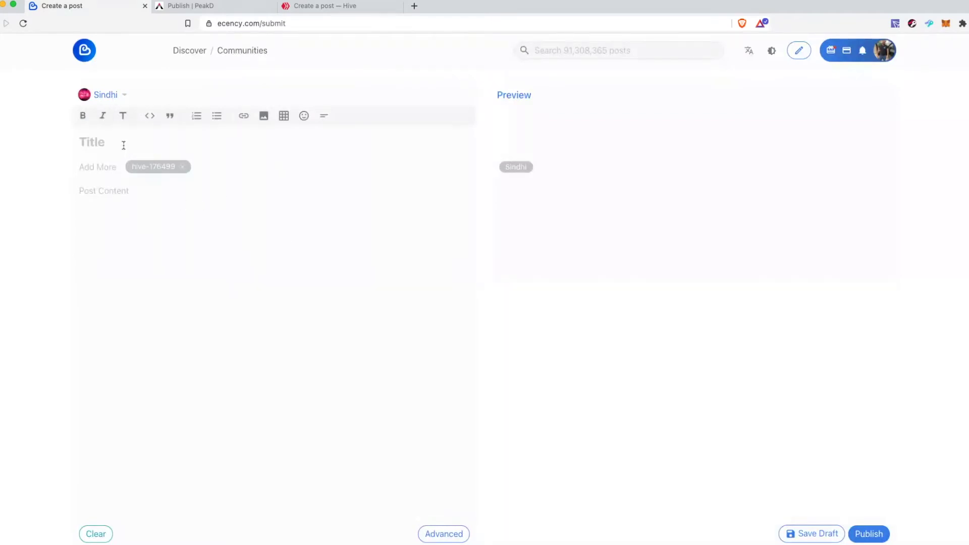
# Enter the title 'sdfdsf' and three body lines: sdfsdfds, sdfsdf, sdfdsfds
pyautogui.write('sdfdsf')
pyautogui.click(215, 222)
pyautogui.write('sdfsdfds')
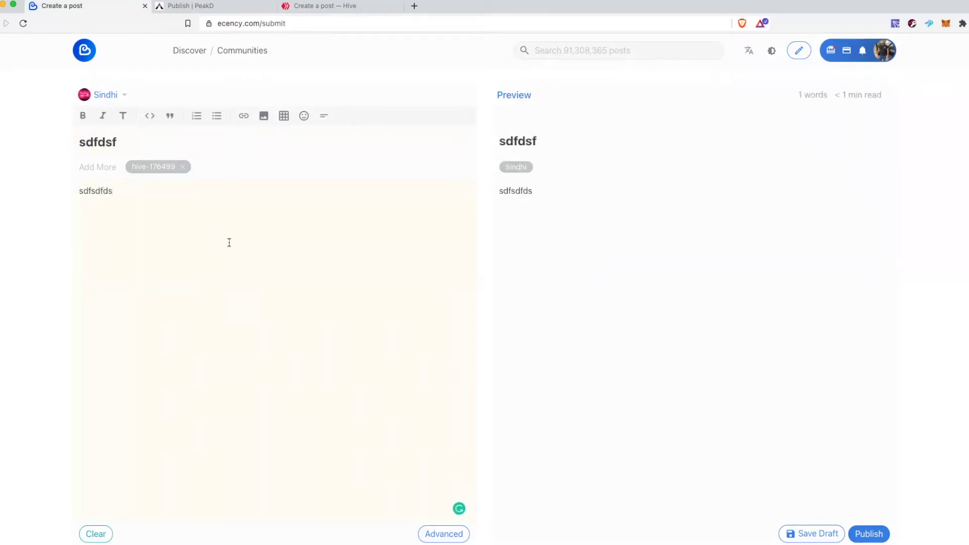
pyautogui.press('Return')
pyautogui.write('sdfsdf')
pyautogui.press('Return')
pyautogui.write('sdfdsfds')
# Add the tags sindhi, life and money
pyautogui.click(99, 165)
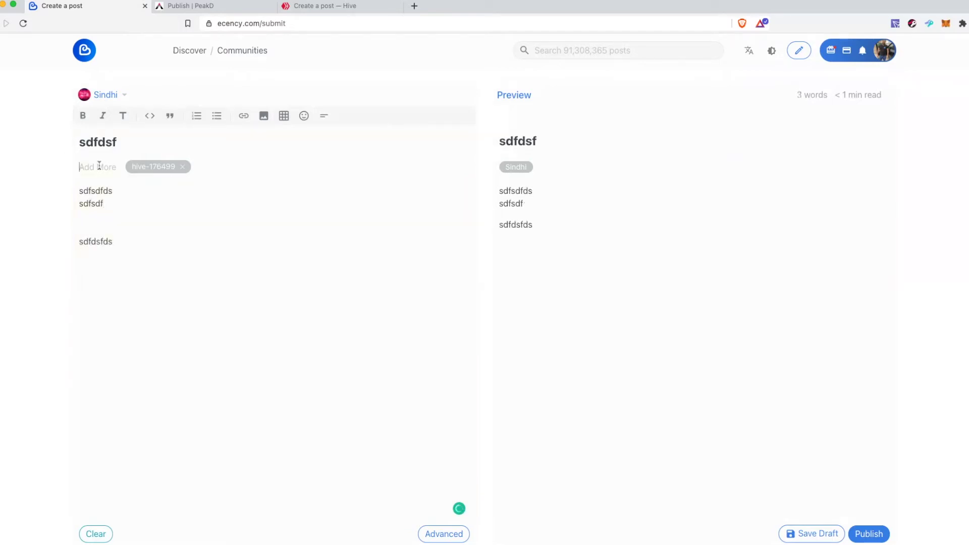
pyautogui.write('sindhi')
pyautogui.press('Return')
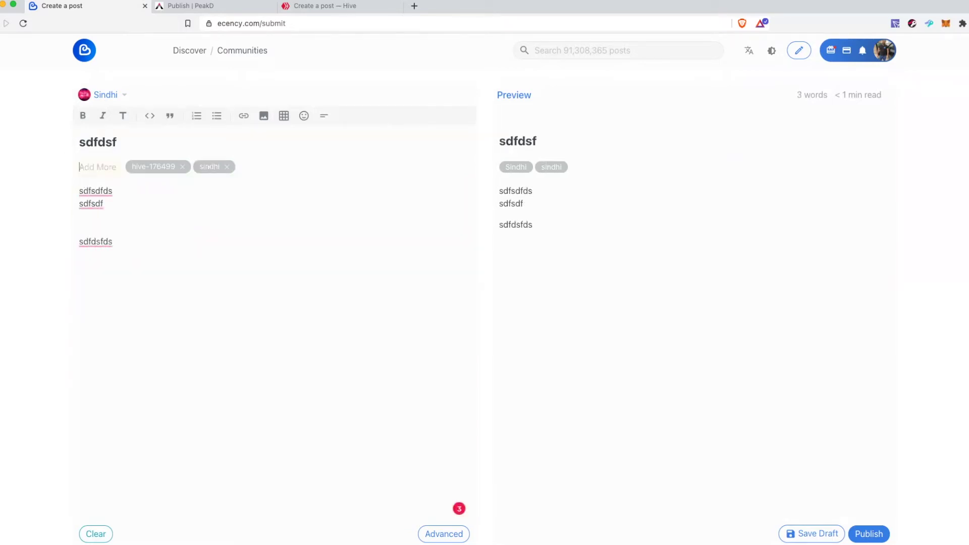
pyautogui.write('life')
pyautogui.press('Return')
pyautogui.write('moneyh')
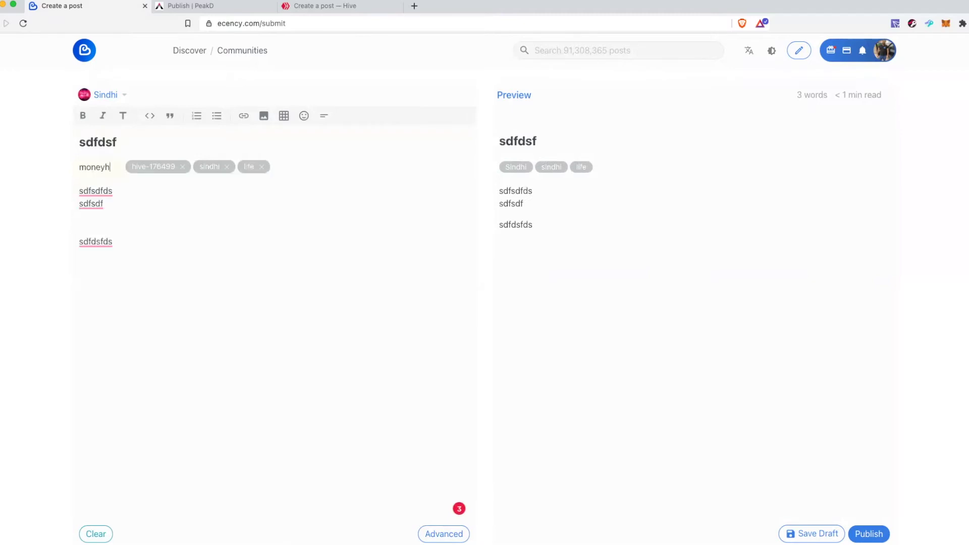
pyautogui.press('BackSpace')
pyautogui.press('Return')
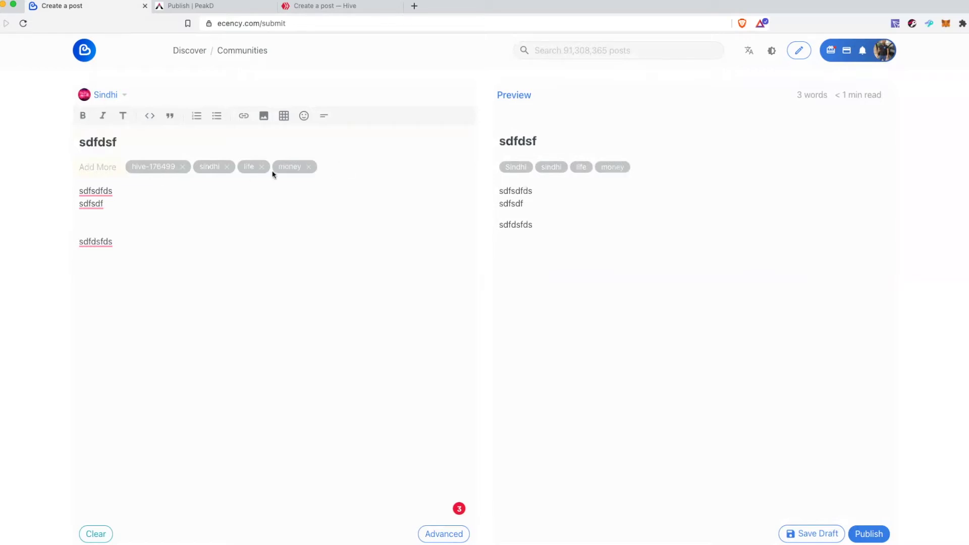
# Show Advanced settings, keep the reward at Default 50% / 50%, and open Set Beneficiaries
pyautogui.click(456, 539)
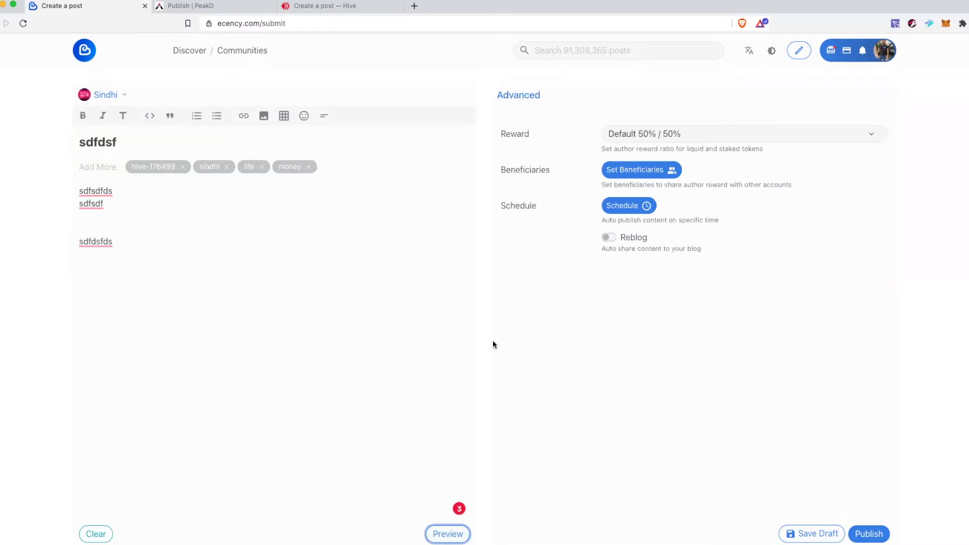
pyautogui.click(643, 136)
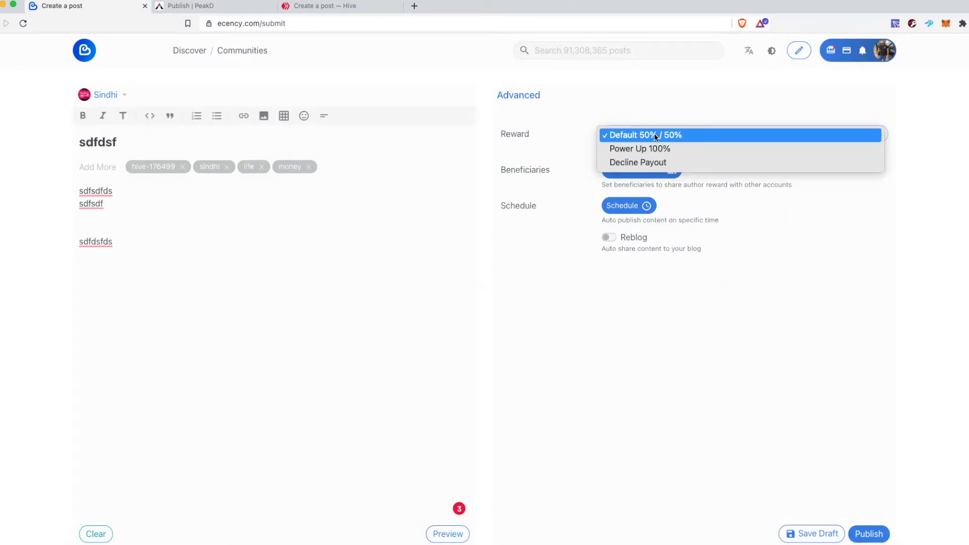
pyautogui.click(555, 156)
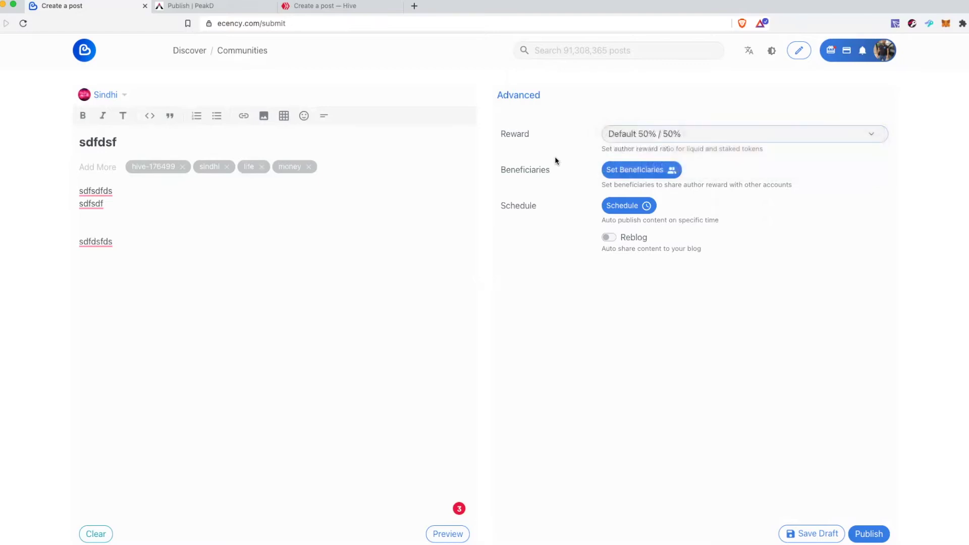
pyautogui.click(641, 170)
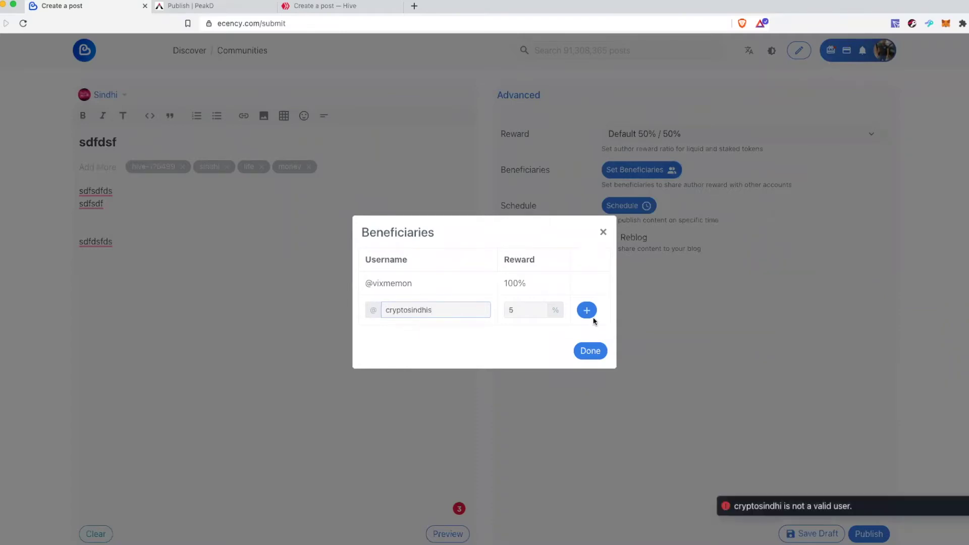
# Add a second account as a 5% beneficiary and confirm the list
pyautogui.click(592, 317)
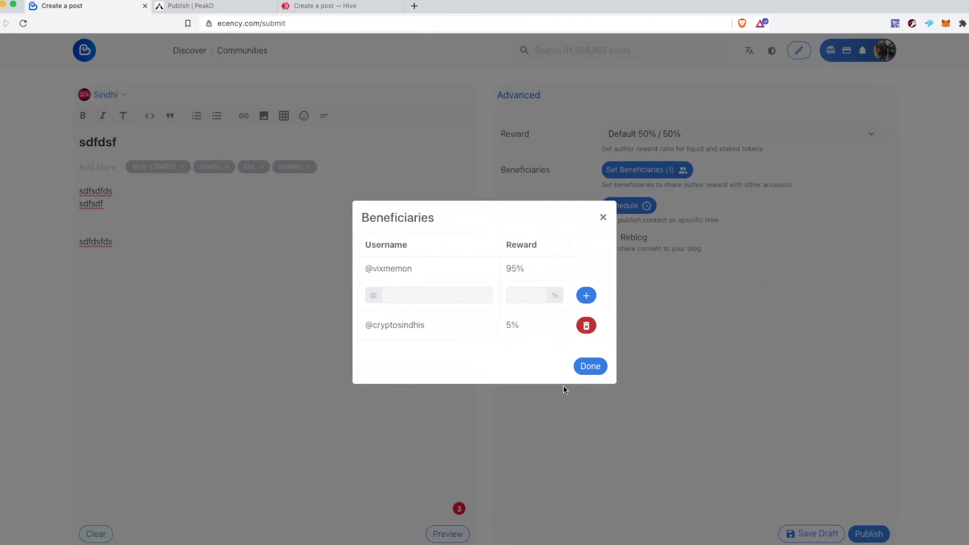
pyautogui.click(585, 372)
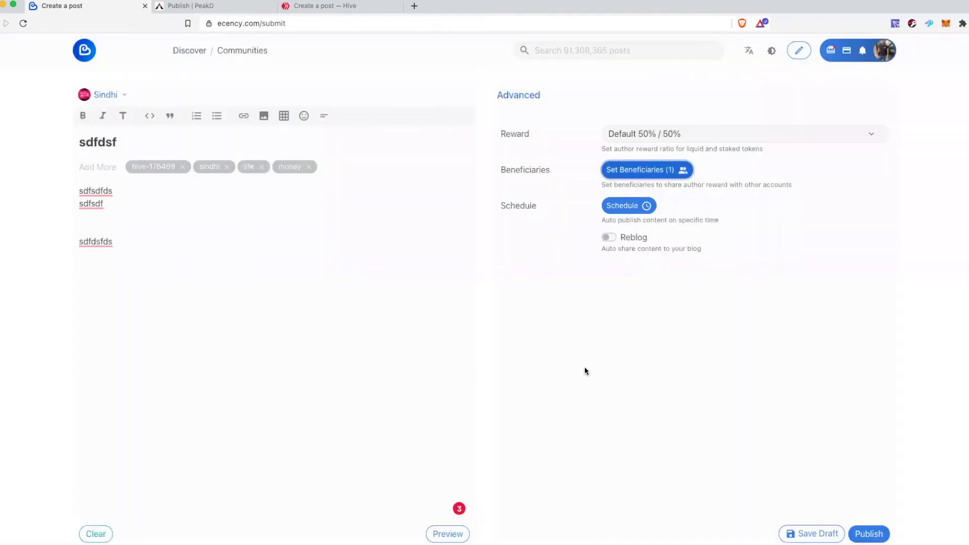
# Open the Schedule calendar and close it without scheduling the post
pyautogui.click(626, 210)
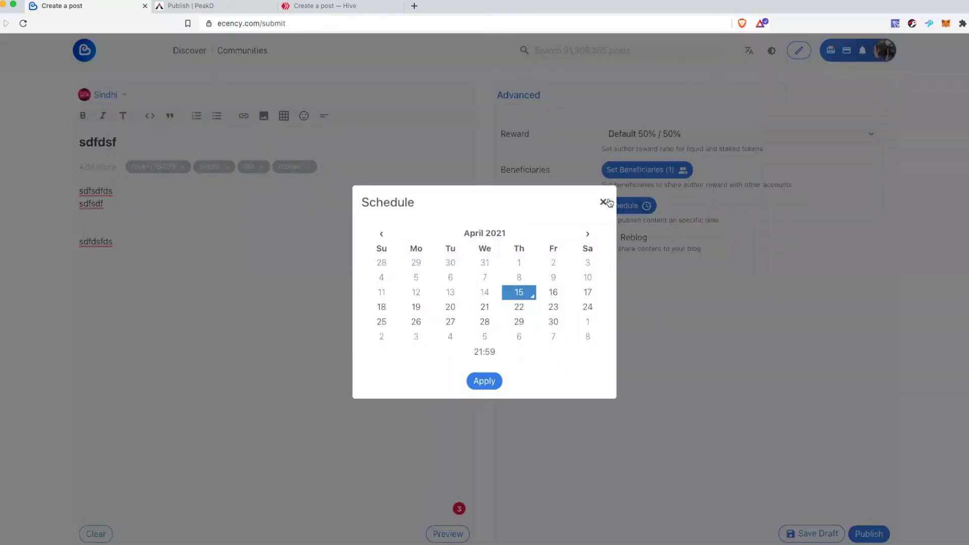
pyautogui.click(608, 202)
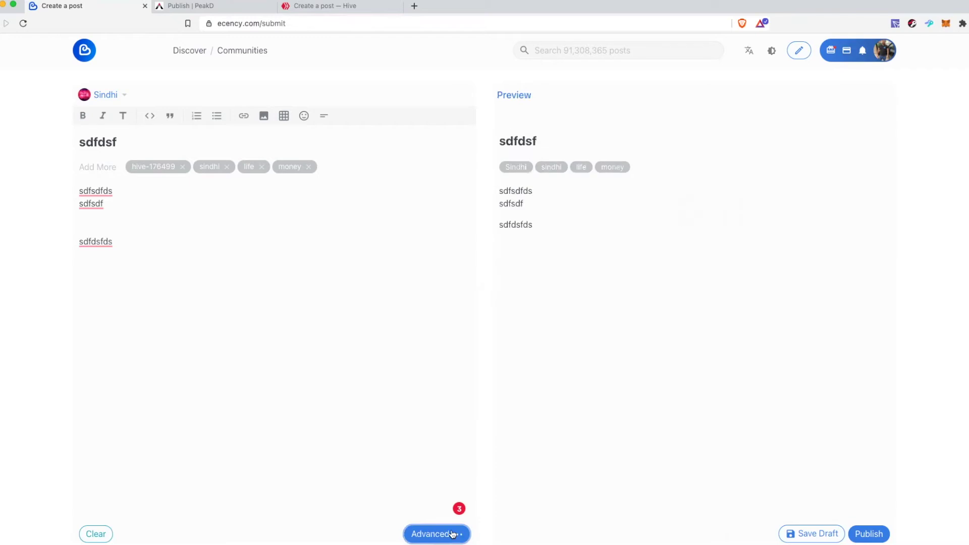
# Type **** bold markers into the body, then remove them again
pyautogui.click(171, 227)
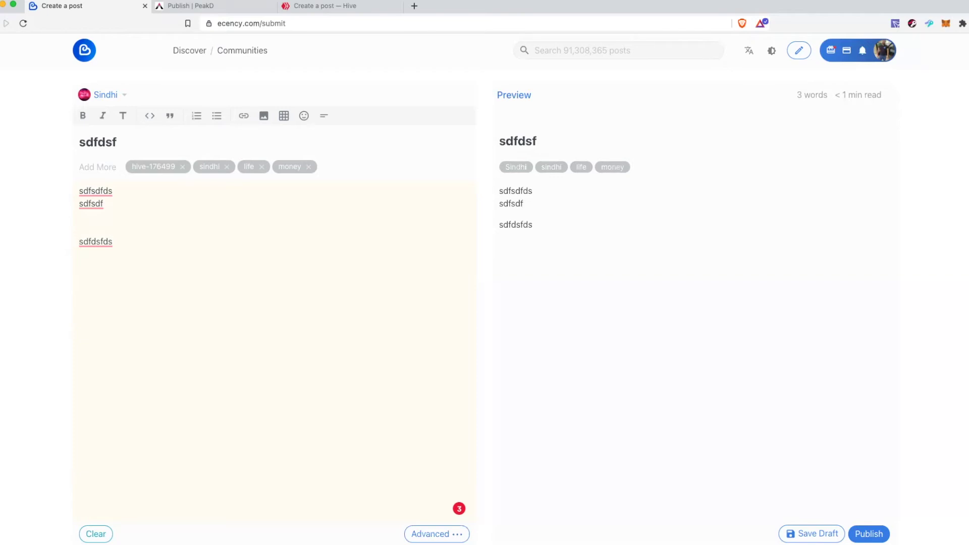
pyautogui.write('**')
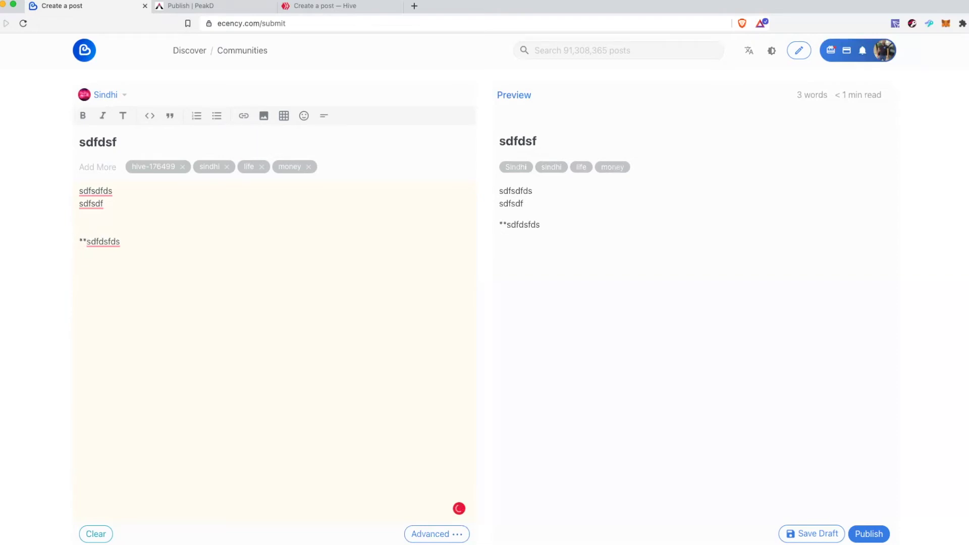
pyautogui.write('**')
pyautogui.moveTo(553, 220); pyautogui.dragTo(502, 222)
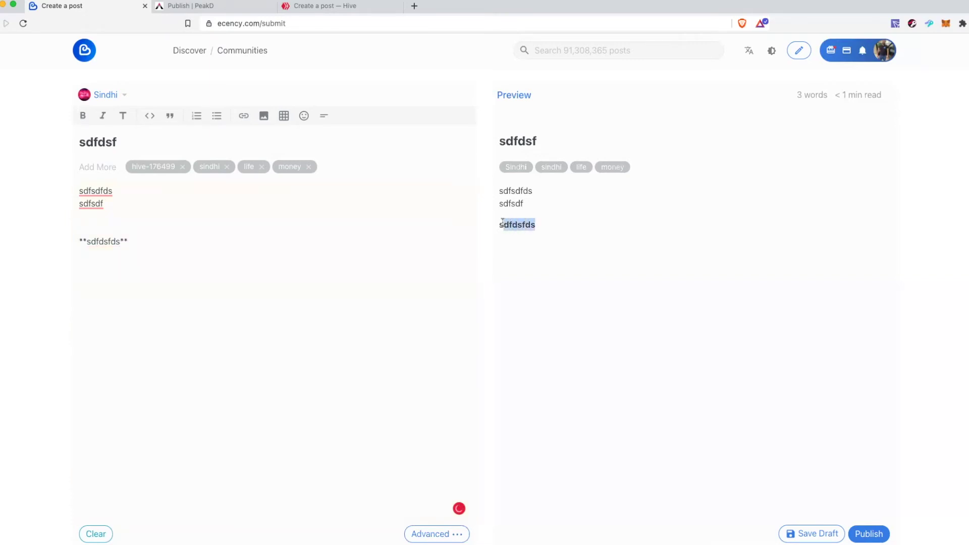
pyautogui.click(195, 237)
pyautogui.press('BackSpace')
pyautogui.press('BackSpace')
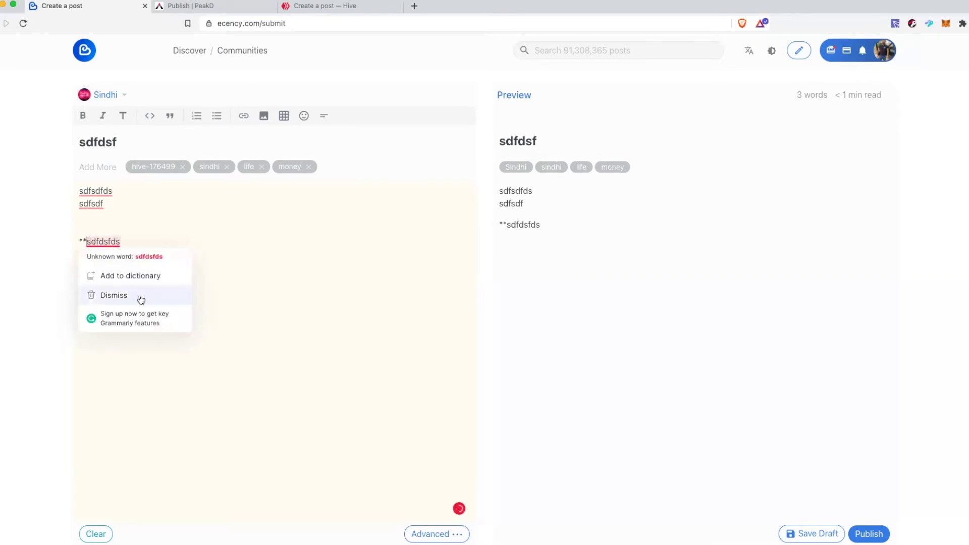
pyautogui.click(86, 242)
pyautogui.press('BackSpace')
pyautogui.press('BackSpace')
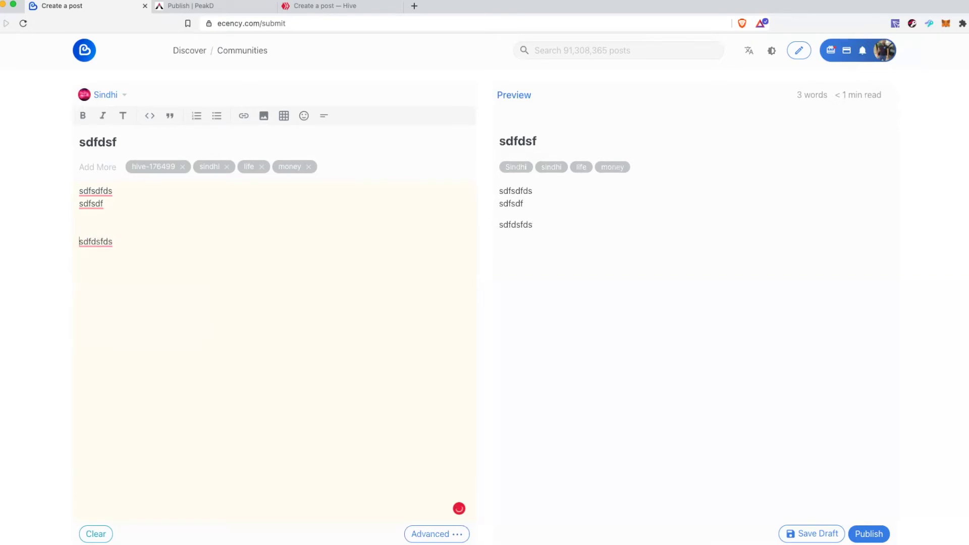
# Bold the sdfdsfds line with the B button, remove stray spaces, and add an empty line below
pyautogui.keyDown('shift'); pyautogui.click(127, 246); pyautogui.keyUp('shift')
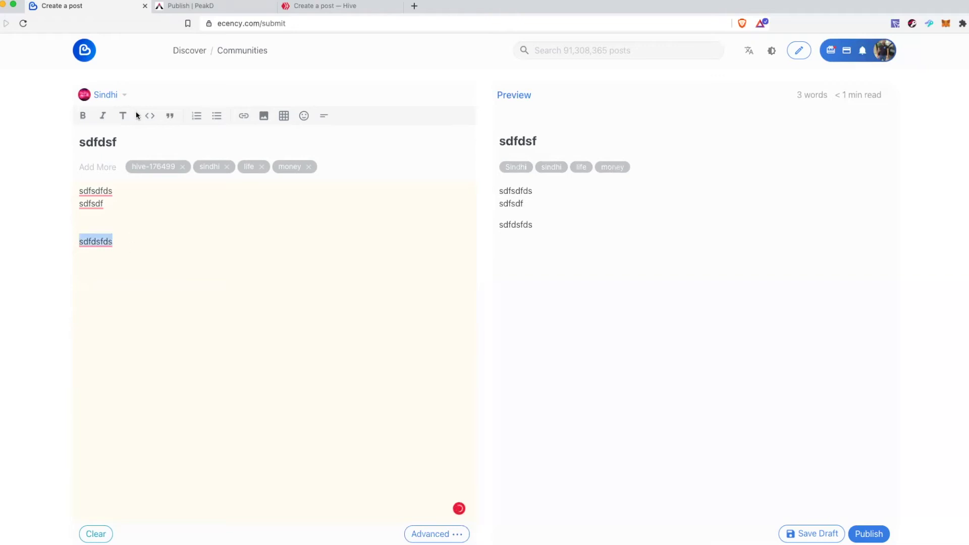
pyautogui.click(82, 117)
pyautogui.click(136, 237)
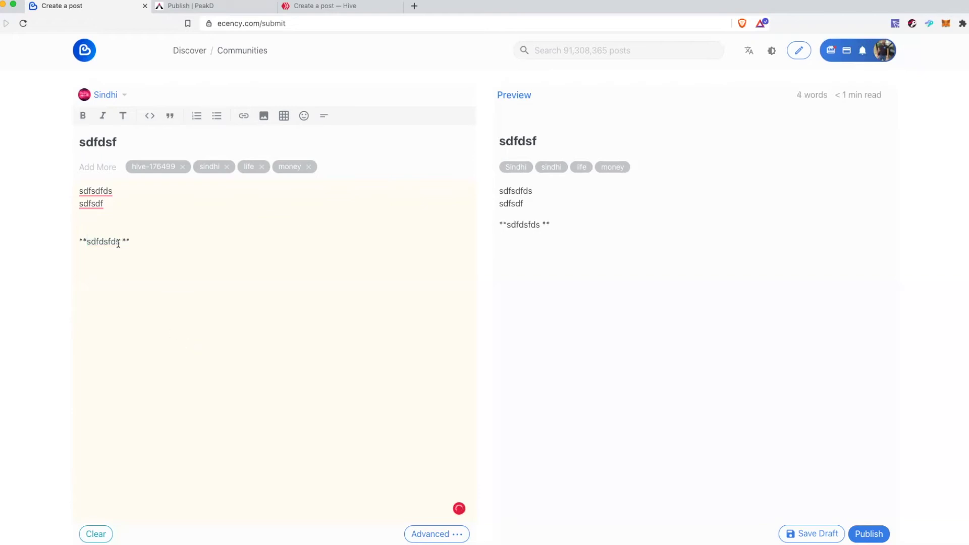
pyautogui.moveTo(132, 241); pyautogui.dragTo(78, 241)
pyautogui.press('Right')
pyautogui.press('BackSpace')
pyautogui.moveTo(79, 241); pyautogui.dragTo(121, 241)
pyautogui.click(157, 240)
pyautogui.press('Return')
pyautogui.moveTo(122, 121)
pyautogui.moveTo(113, 191); pyautogui.dragTo(59, 180)
# Make the first body line sdfsdfds an H4 heading, removing the extra # markers
pyautogui.click(129, 122)
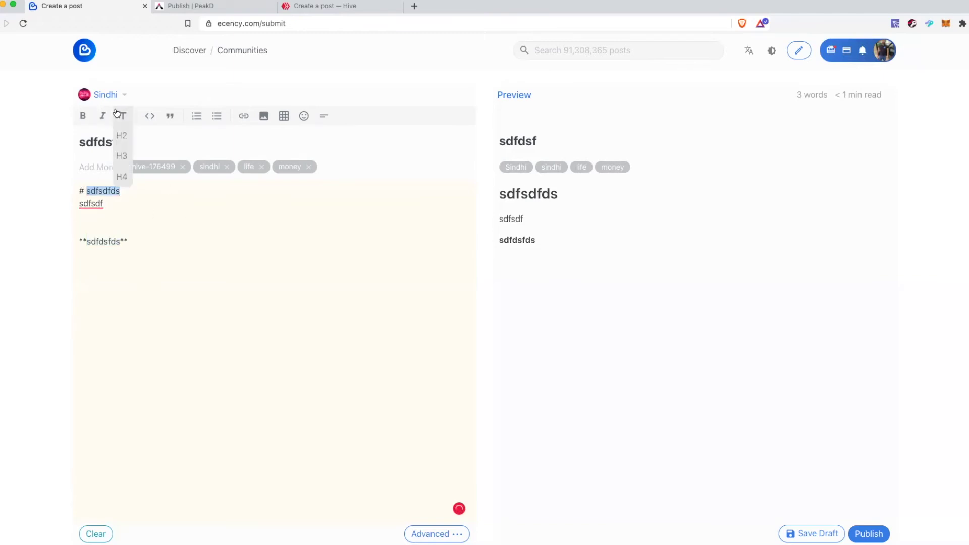
pyautogui.click(123, 116)
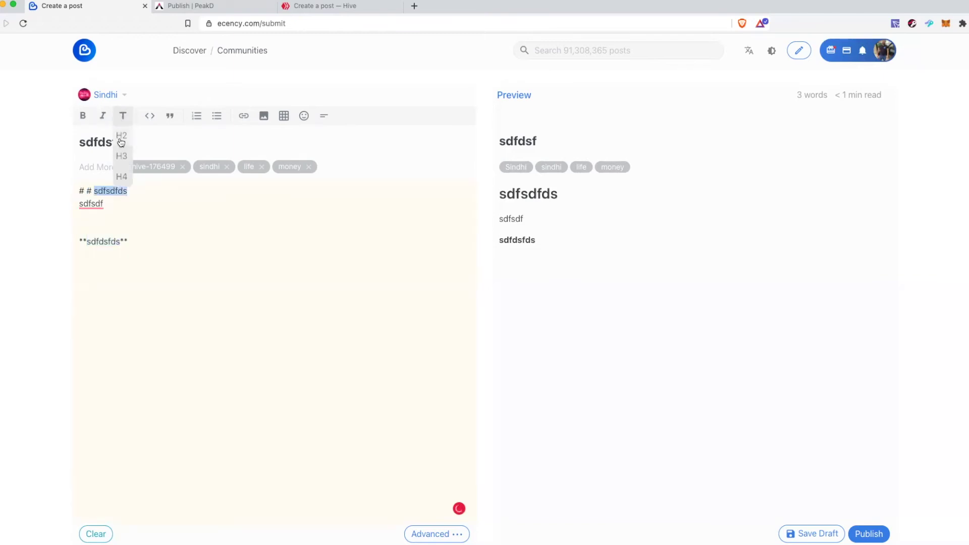
pyautogui.click(123, 177)
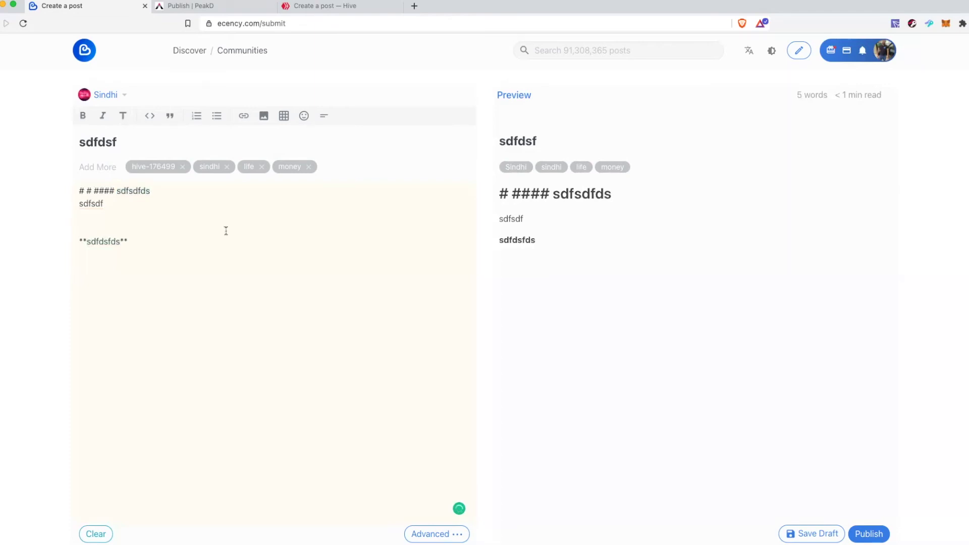
pyautogui.press('Delete')
pyautogui.press('Delete')
pyautogui.press('Delete')
pyautogui.press('Delete')
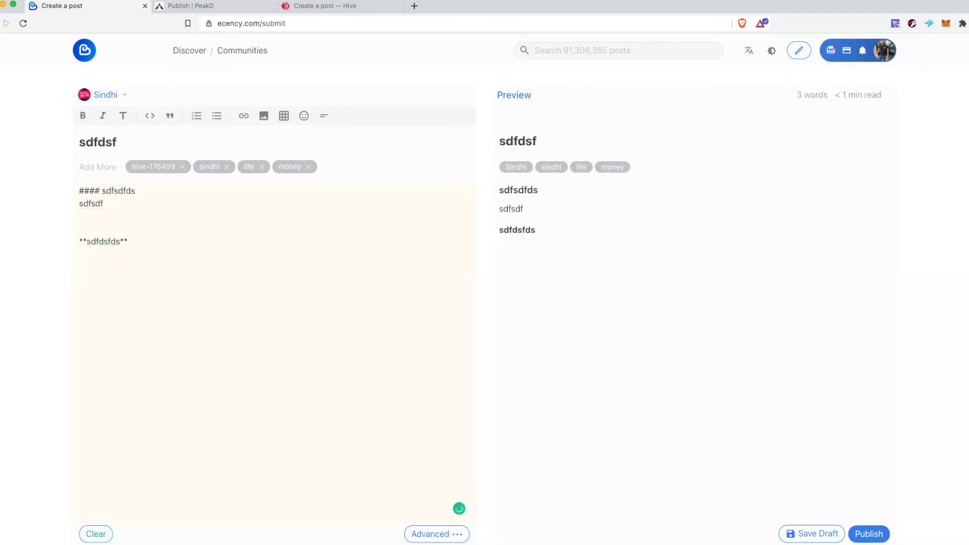
pyautogui.hotkey('shift', 'Right')
pyautogui.hotkey('shift', 'Right')
pyautogui.hotkey('shift', 'Right')
pyautogui.hotkey('shift', 'Right')
pyautogui.press('super+a')
# Add a quote line reading 'quotation' on the empty last line
pyautogui.moveTo(262, 129)
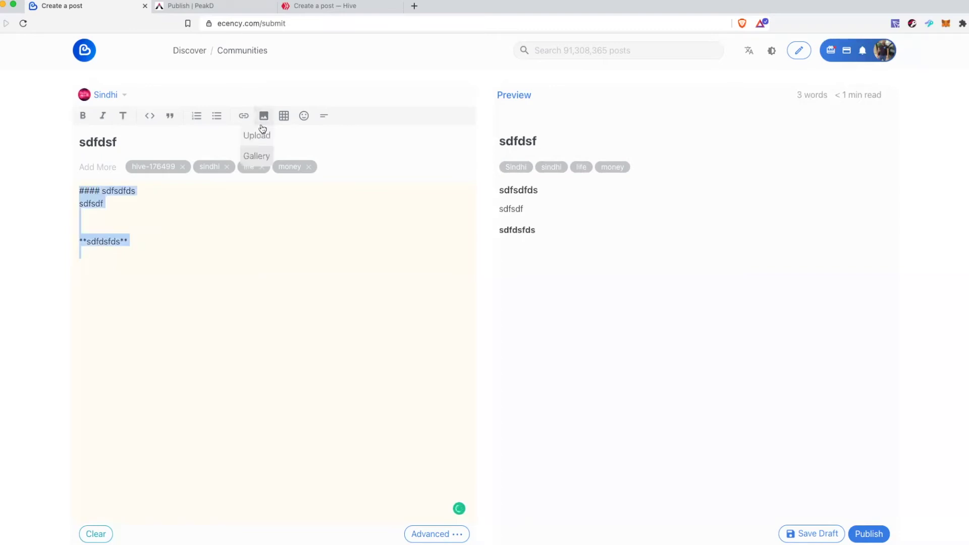
pyautogui.click(164, 214)
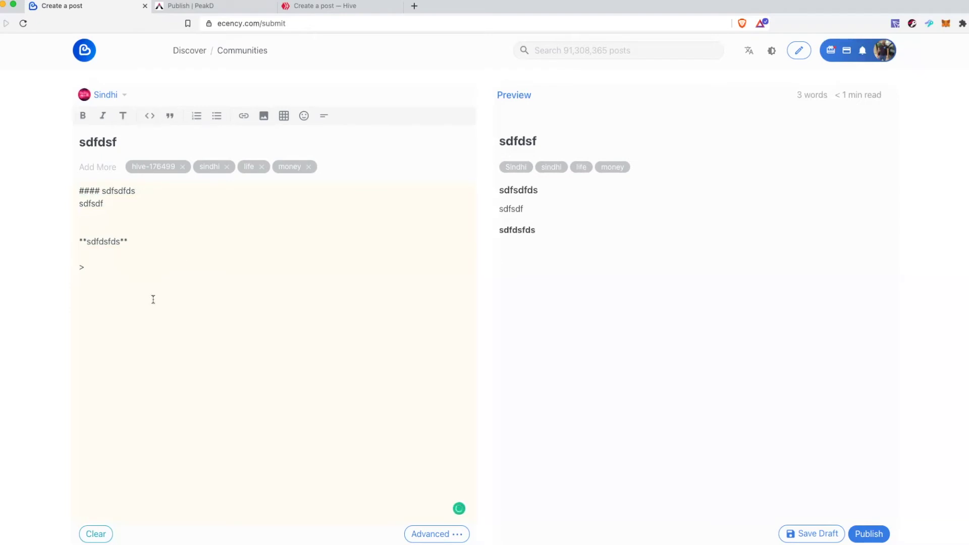
pyautogui.write('quotation')
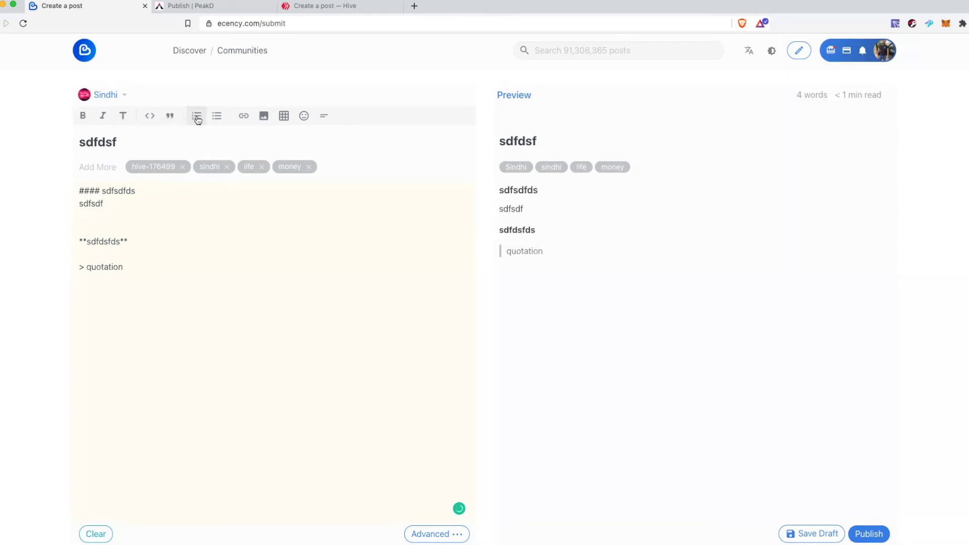
pyautogui.moveTo(287, 117)
# Insert a three-column table, join the header into Column1, and paste an extra Text row
pyautogui.click(286, 134)
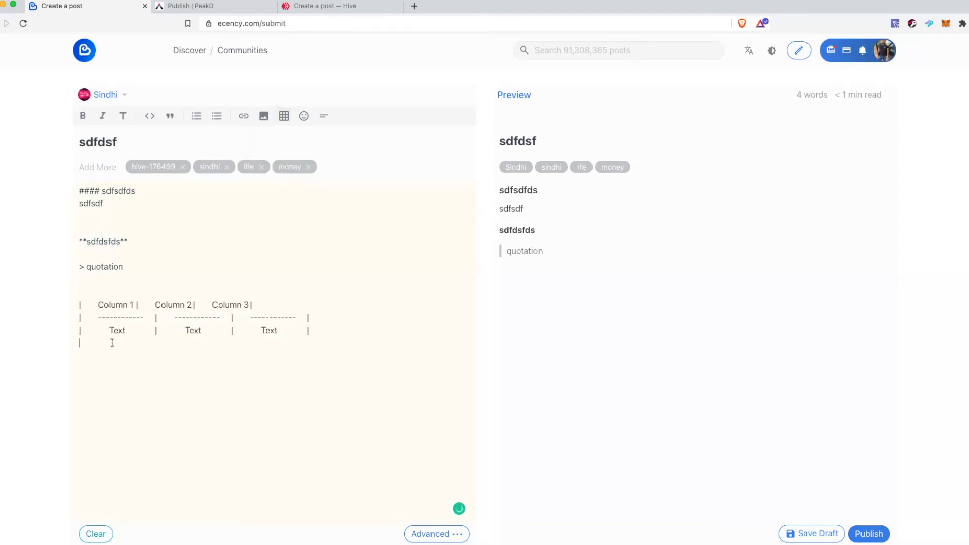
pyautogui.click(128, 305)
pyautogui.press('BackSpace')
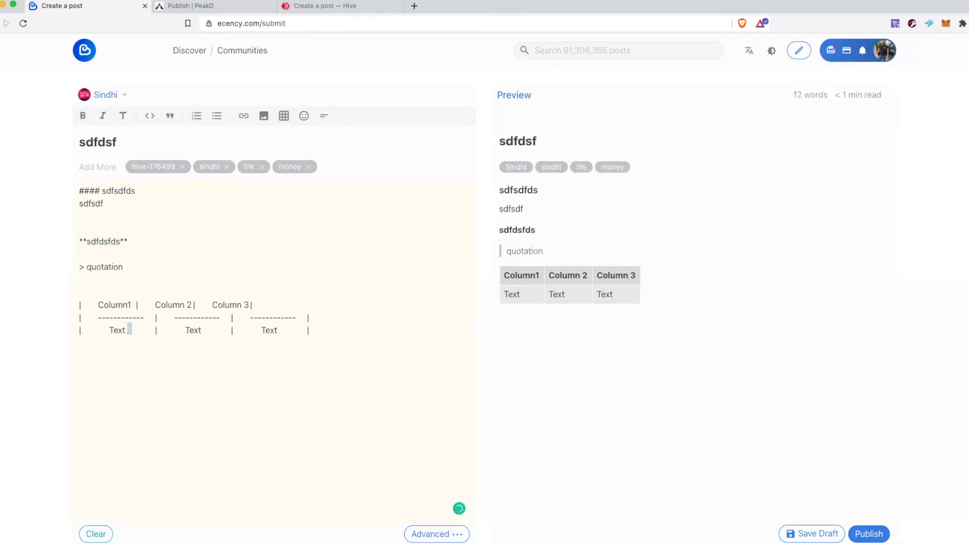
pyautogui.tripleClick(132, 330)
pyautogui.click(80, 343)
pyautogui.tripleClick(132, 330)
pyautogui.press('super+c')
pyautogui.click(79, 343)
pyautogui.press('super+v')
pyautogui.press('super+v')
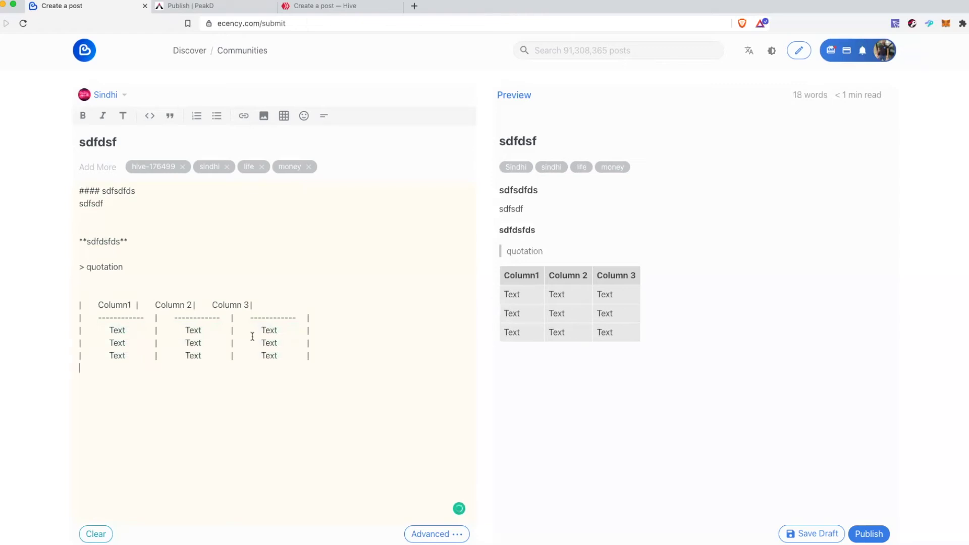
# Add a 'New Column' header and a fourth separator cell to the table
pyautogui.click(258, 301)
pyautogui.write('New Column')
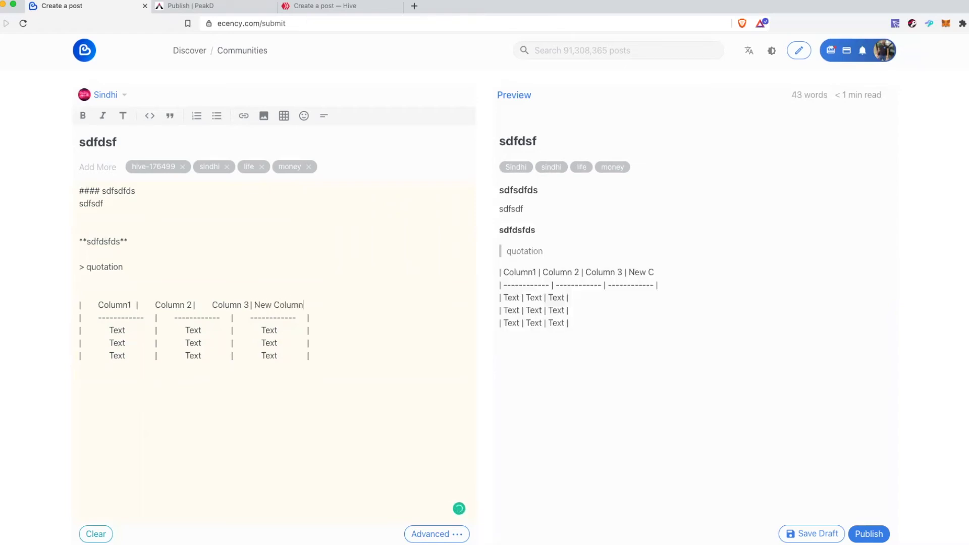
pyautogui.click(307, 318)
pyautogui.hotkey('shift', 'Left')
pyautogui.hotkey('shift', 'Left')
pyautogui.hotkey('shift', 'Left')
pyautogui.hotkey('shift', 'Left')
pyautogui.hotkey('shift', 'Left')
pyautogui.hotkey('shift', 'Left')
pyautogui.hotkey('shift', 'Left')
pyautogui.hotkey('shift', 'Left')
pyautogui.hotkey('shift', 'Left')
pyautogui.hotkey('shift', 'Left')
pyautogui.hotkey('shift', 'Left')
pyautogui.hotkey('shift', 'Left')
pyautogui.hotkey('shift', 'Left')
pyautogui.hotkey('shift', 'Left')
pyautogui.hotkey('shift', 'Left')
pyautogui.hotkey('shift', 'Left')
pyautogui.hotkey('shift', 'Left')
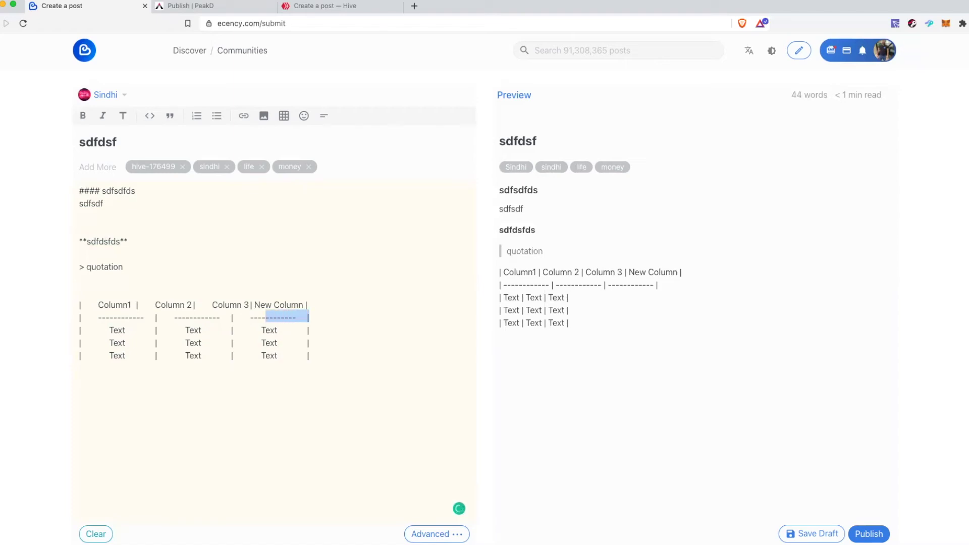
pyautogui.hotkey('shift', 'Left')
pyautogui.hotkey('shift', 'Left')
pyautogui.hotkey('shift', 'Left')
pyautogui.press('Right')
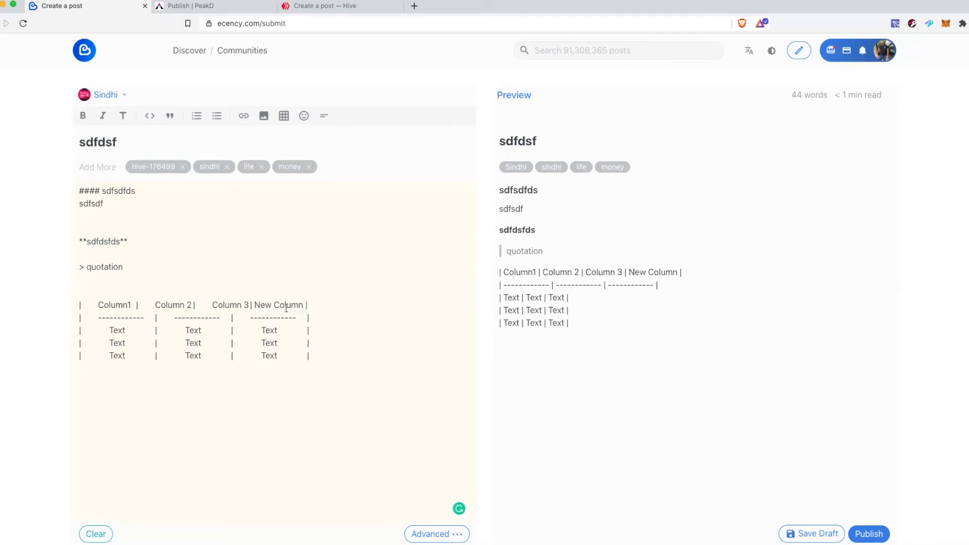
pyautogui.moveTo(310, 316); pyautogui.dragTo(231, 315)
pyautogui.hotkey('ctrl', 'c')
pyautogui.press('Right')
pyautogui.hotkey('ctrl', 'v')
pyautogui.press('BackSpace')
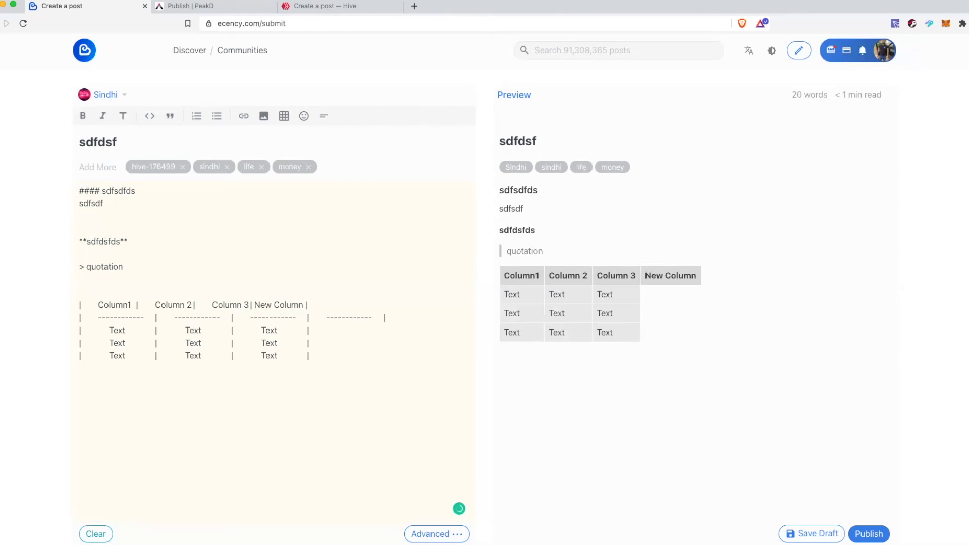
# Paste a fourth cell onto each Text row of the table
pyautogui.press('Down')
pyautogui.hotkey('ctrl', 'v')
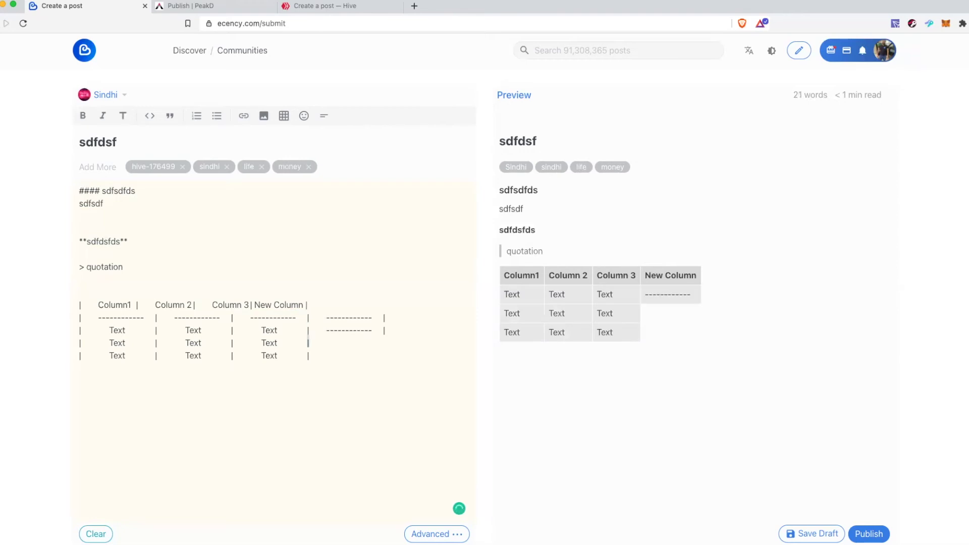
pyautogui.press('Down')
pyautogui.hotkey('ctrl', 'v')
pyautogui.press('Down')
pyautogui.hotkey('ctrl', 'v')
pyautogui.press('Down')
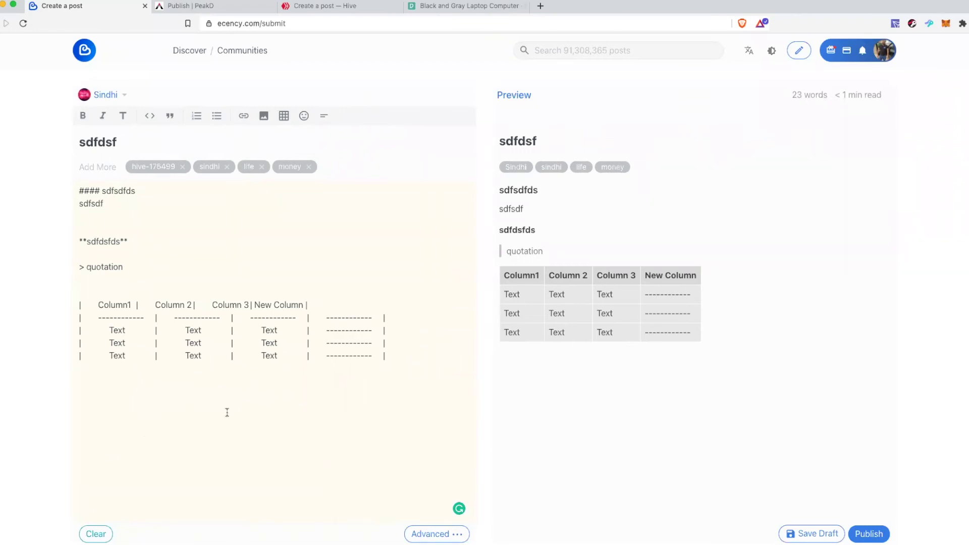
# Copy the black-and-gray laptop photo from Pexels and return to the Ecency draft
pyautogui.click(452, 6)
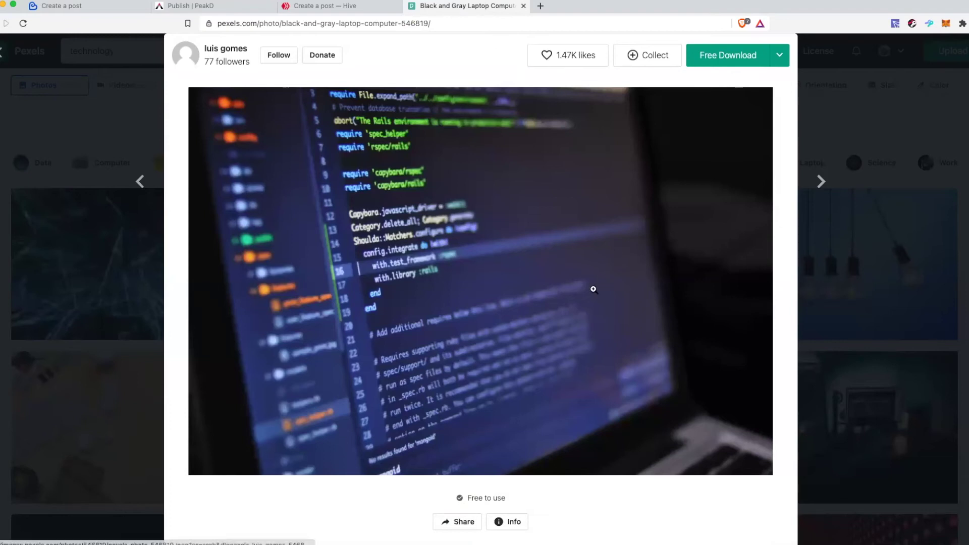
pyautogui.rightClick(404, 212)
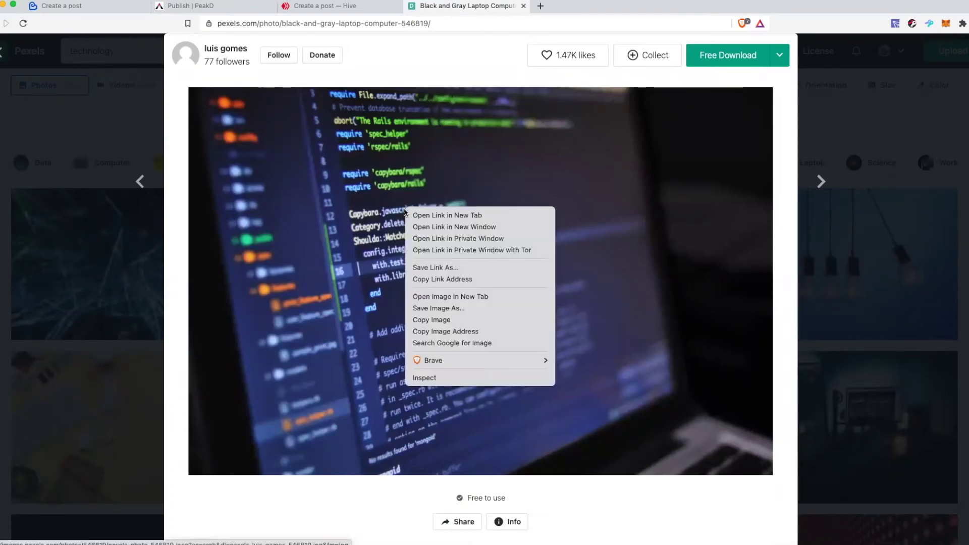
pyautogui.click(464, 321)
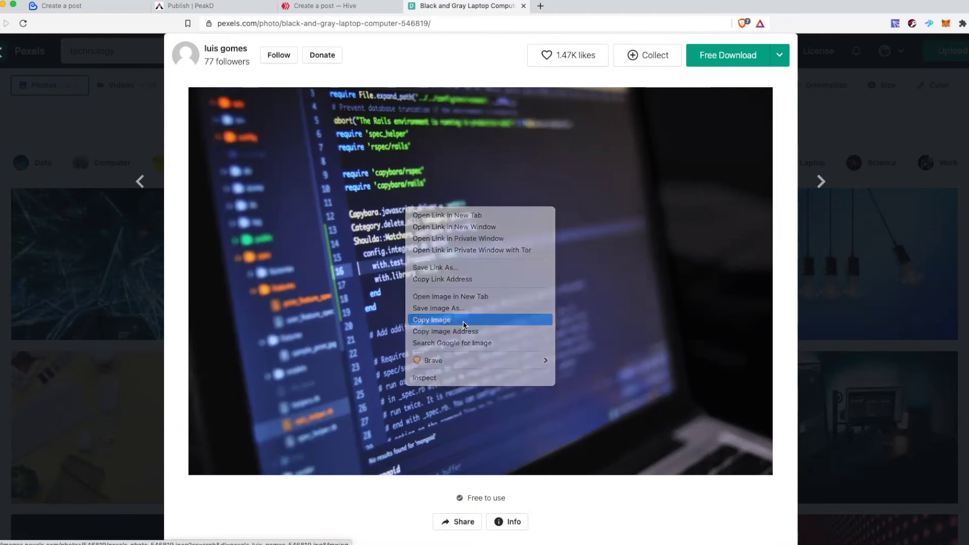
pyautogui.click(75, 5)
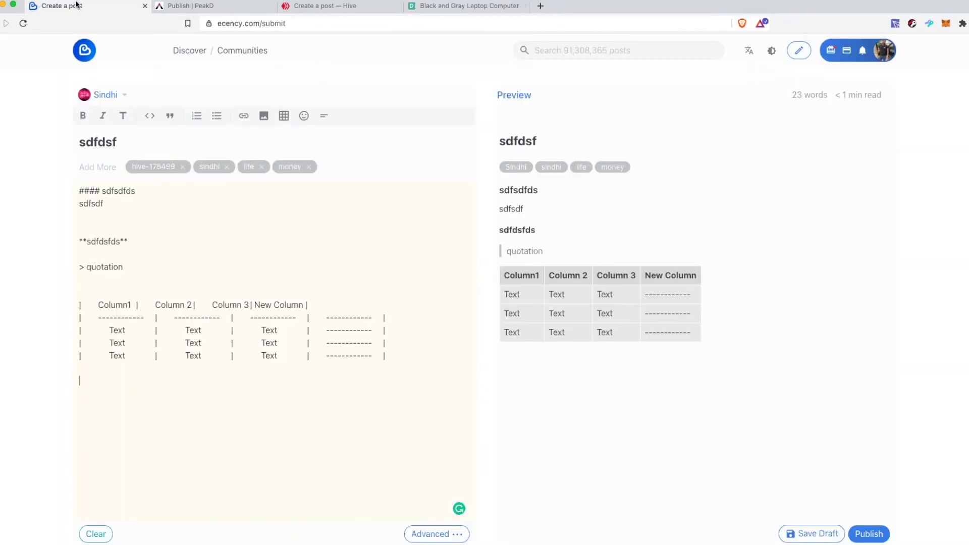
# Paste the copied laptop photo into the post body and set its alt text to 'my image'
pyautogui.rightClick(158, 401)
pyautogui.click(204, 435)
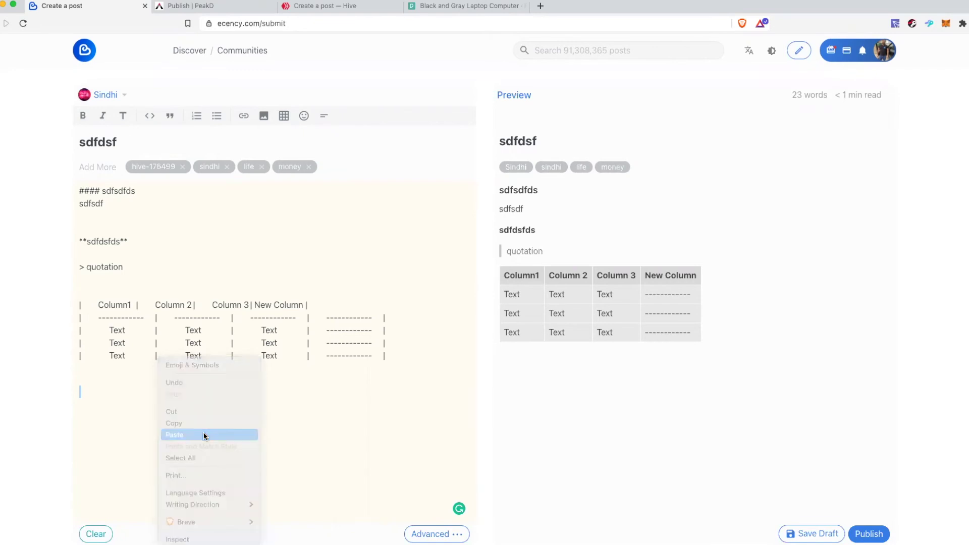
pyautogui.moveTo(84, 393); pyautogui.dragTo(127, 393)
pyautogui.press('BackSpace')
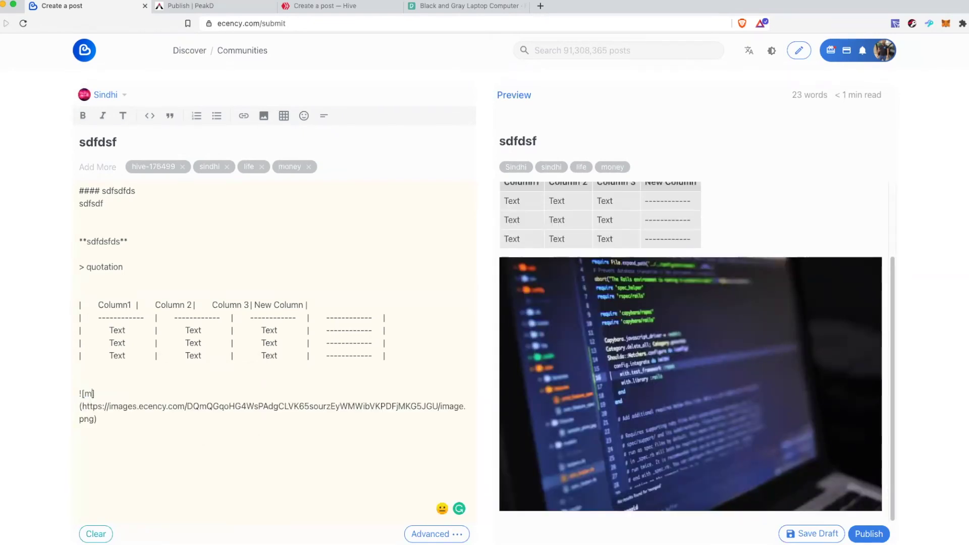
pyautogui.write('my image')
# Add a 'Pexley' link to google.com on the caption line below the image
pyautogui.click(104, 420)
pyautogui.write('source: pexley')
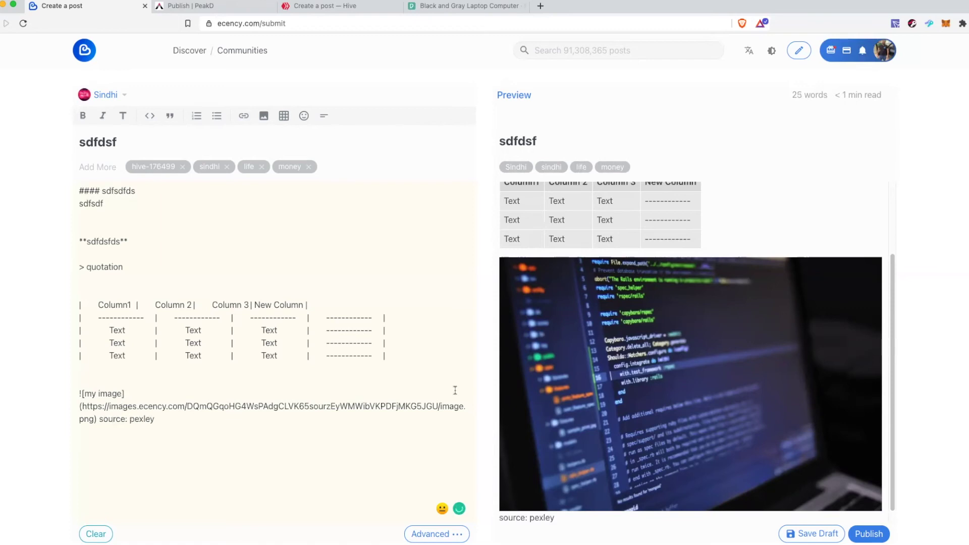
pyautogui.moveTo(103, 420); pyautogui.dragTo(154, 419)
pyautogui.click(244, 115)
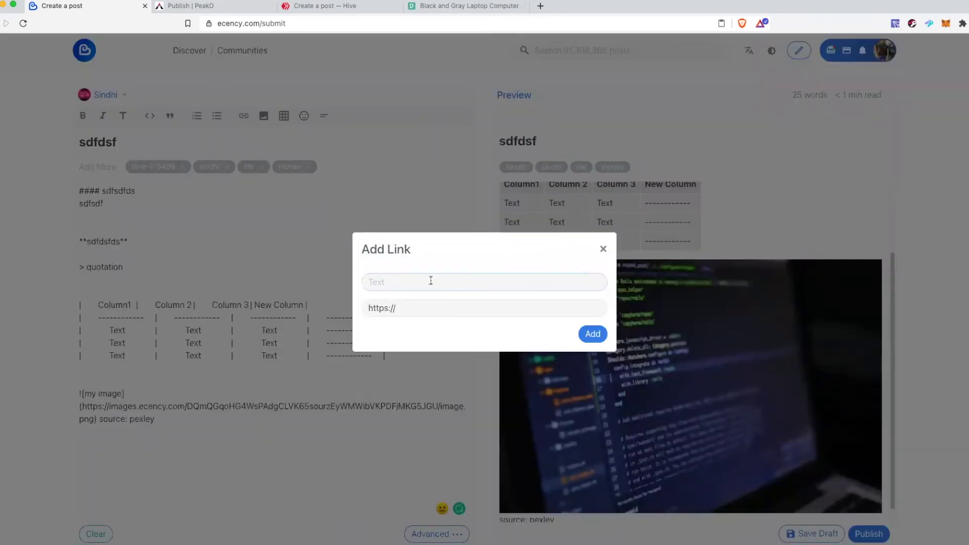
pyautogui.click(374, 312)
pyautogui.write('google.com')
pyautogui.click(593, 334)
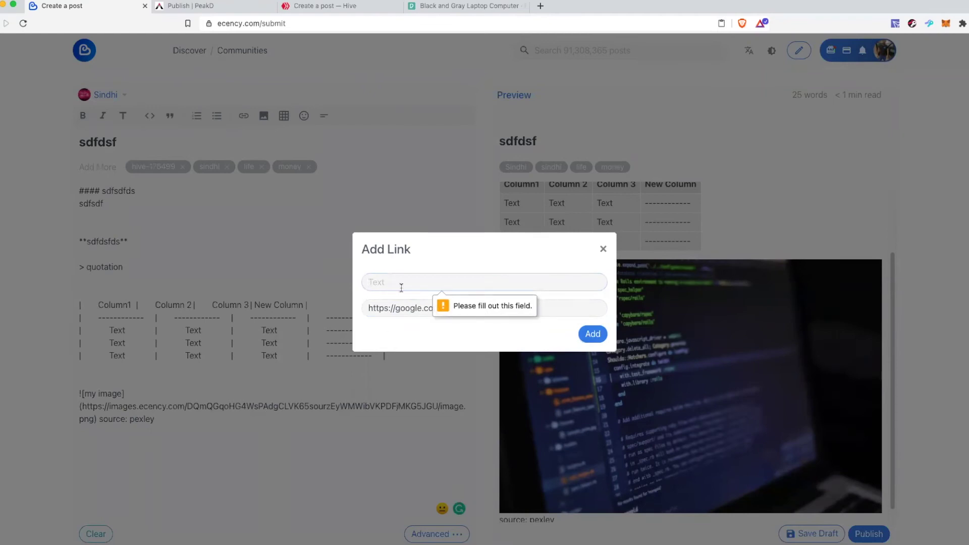
pyautogui.write('Pexleyh')
pyautogui.press('Return')
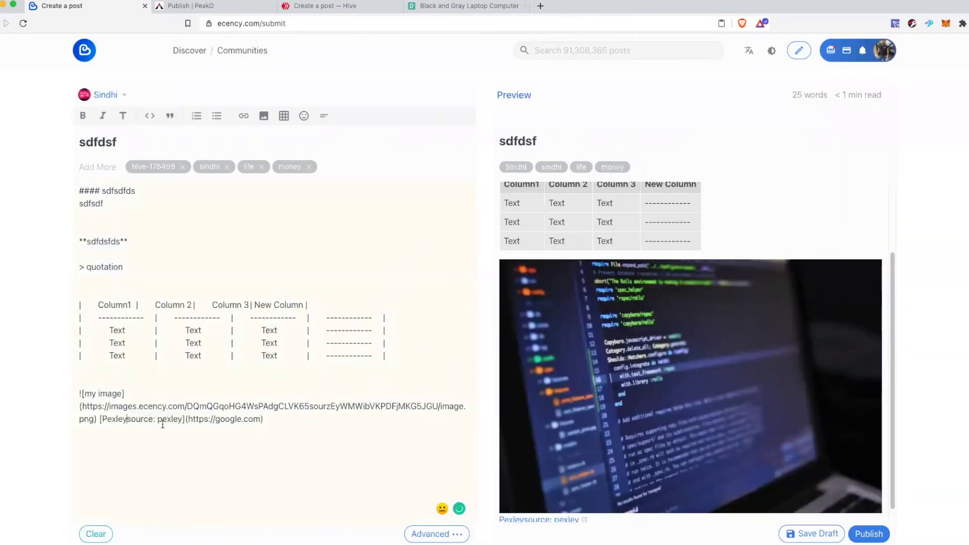
# Delete the leftover 'source: pexley' words after the Pexley link
pyautogui.moveTo(127, 419); pyautogui.dragTo(184, 419)
pyautogui.press('BackSpace')
pyautogui.scroll(-3, 833, 293)
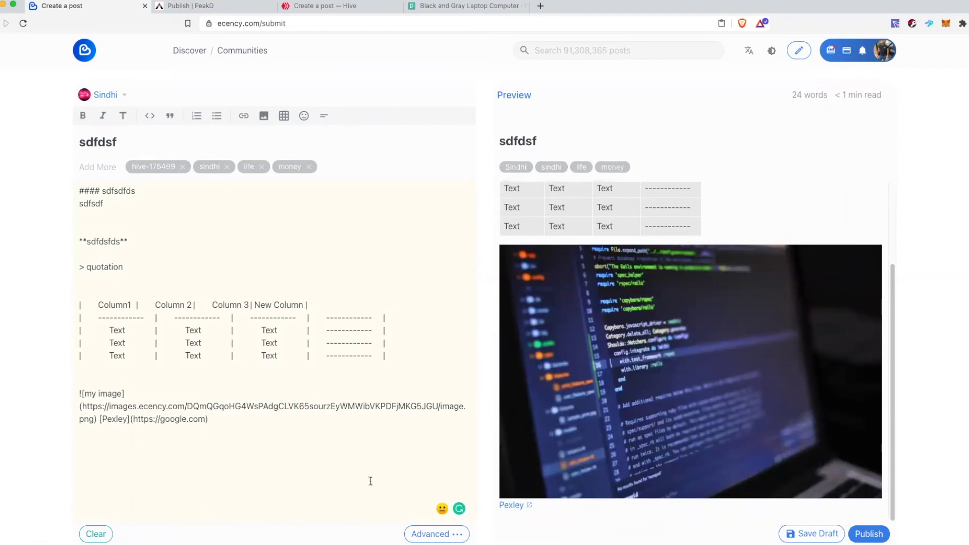
pyautogui.click(255, 423)
# Switch to PeakD's new post for My Blog and go through the title, short description and body fields
pyautogui.click(229, 8)
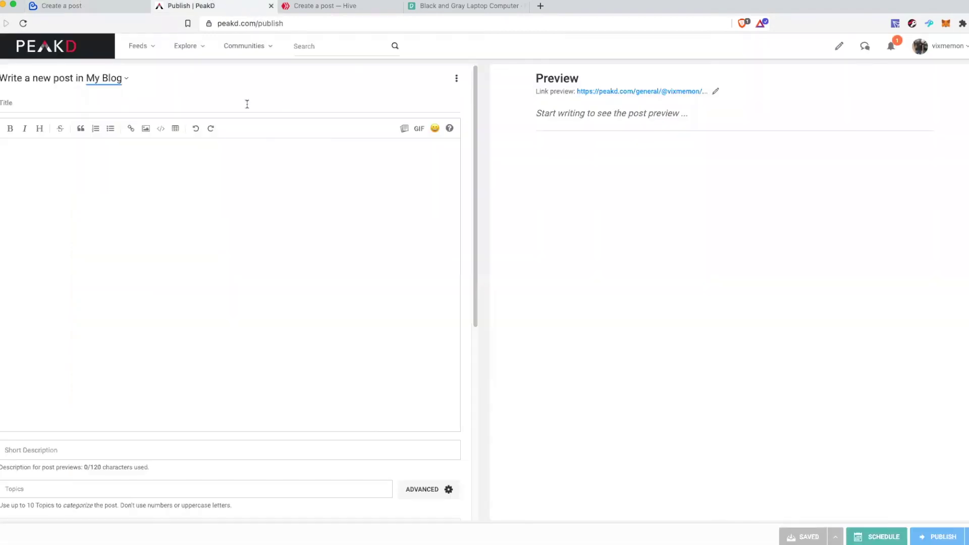
pyautogui.click(126, 80)
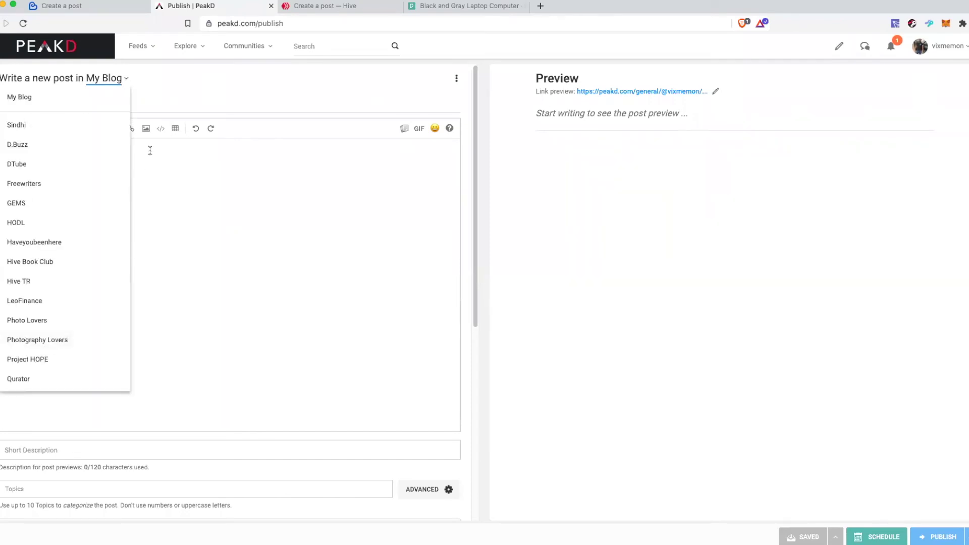
pyautogui.click(190, 103)
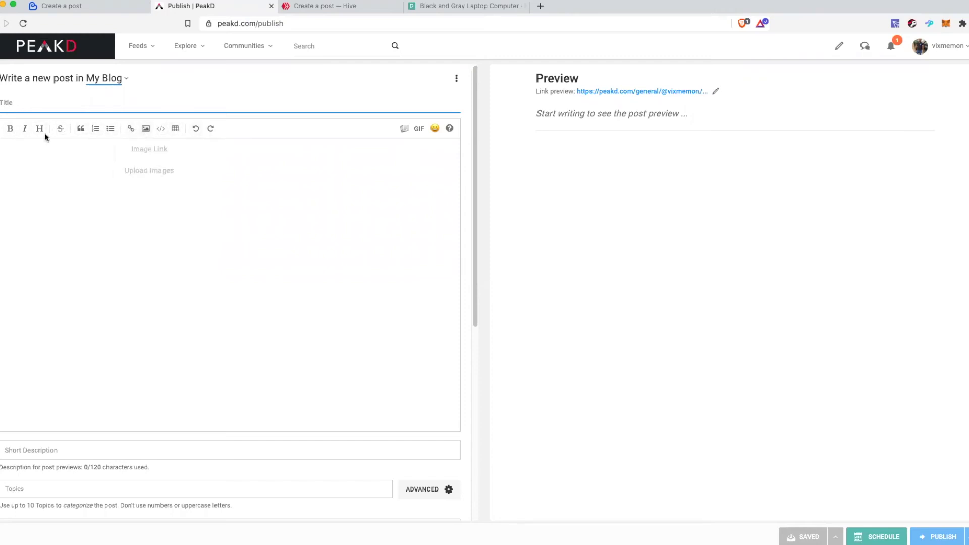
pyautogui.click(112, 450)
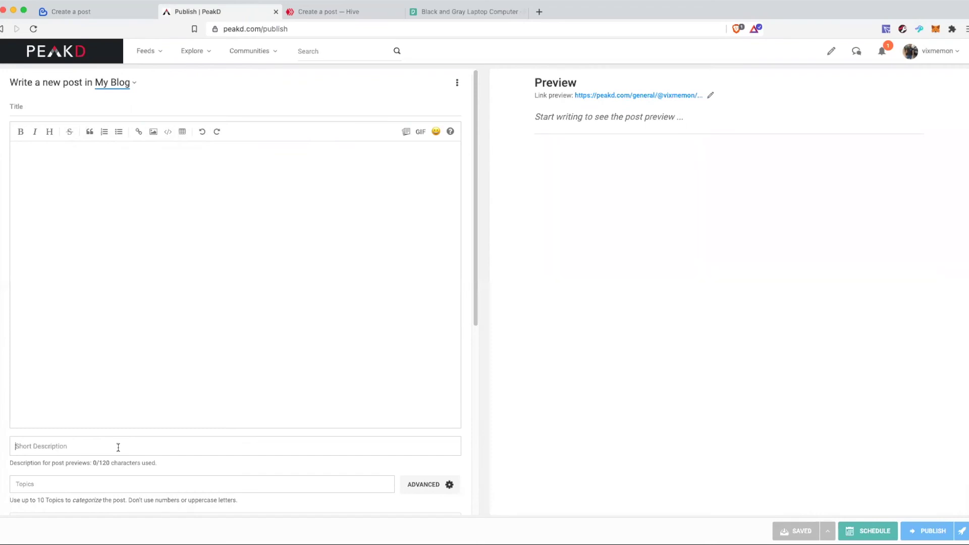
pyautogui.click(139, 233)
# Expand PeakD's Advanced Options below the topics field
pyautogui.click(86, 485)
pyautogui.scroll(-5, 151, 473)
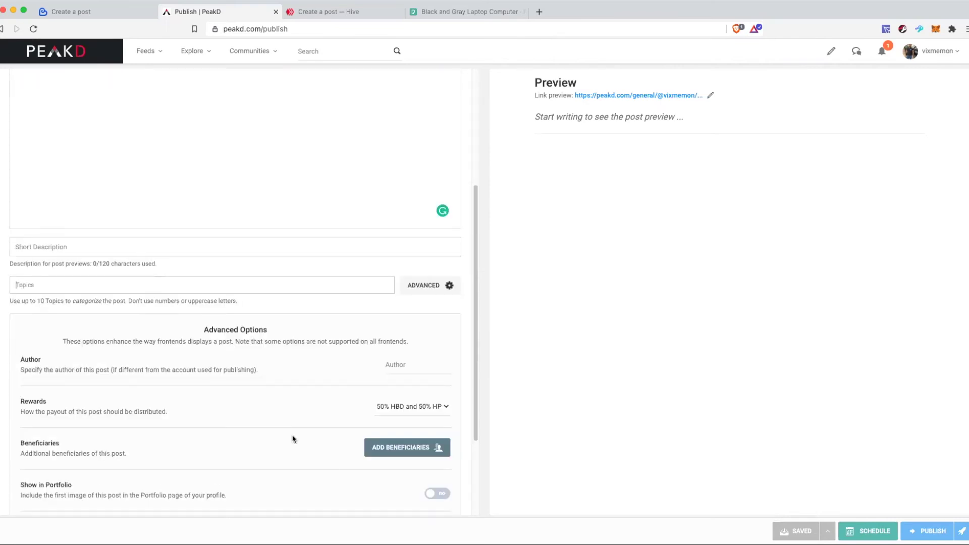
pyautogui.click(437, 213)
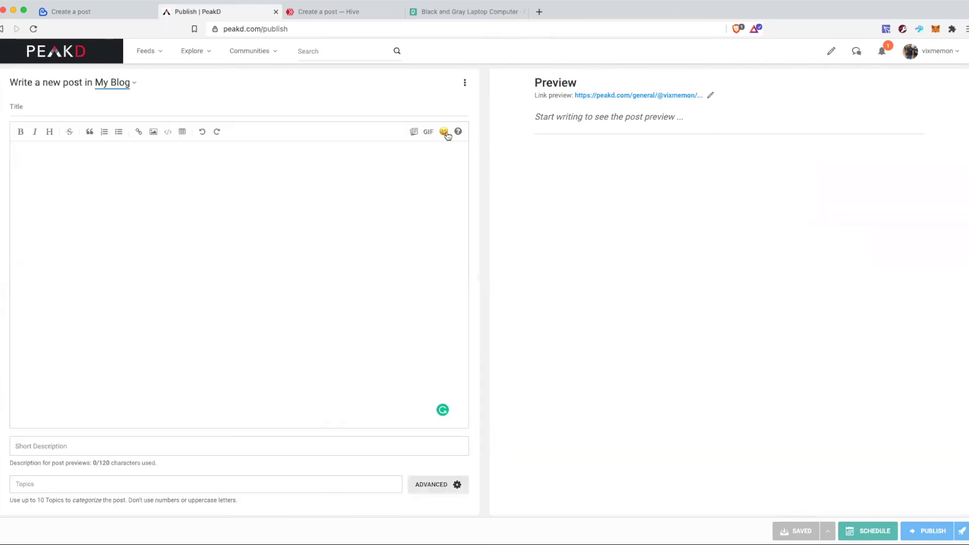
pyautogui.click(437, 486)
pyautogui.scroll(-6, 431, 480)
pyautogui.scroll(2, 147, 325)
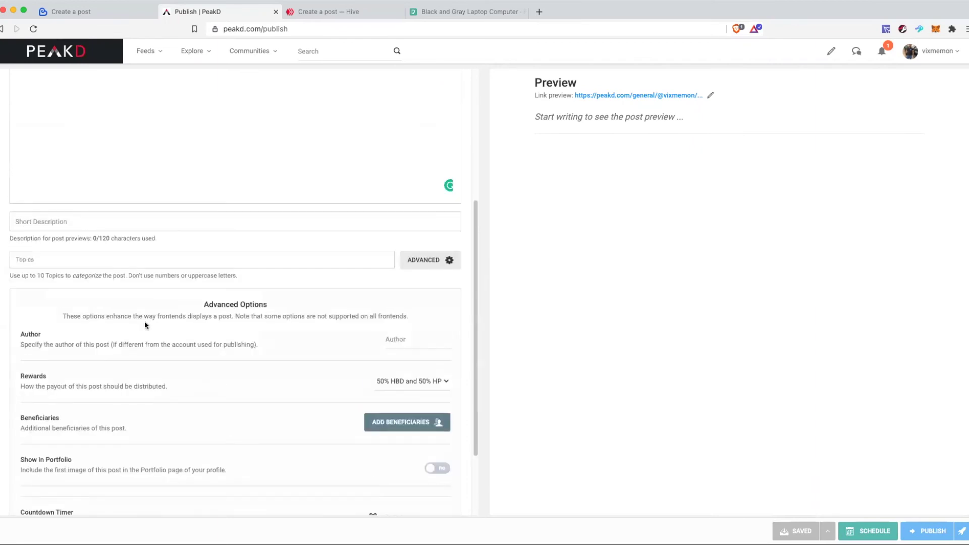
pyautogui.scroll(-2, 295, 409)
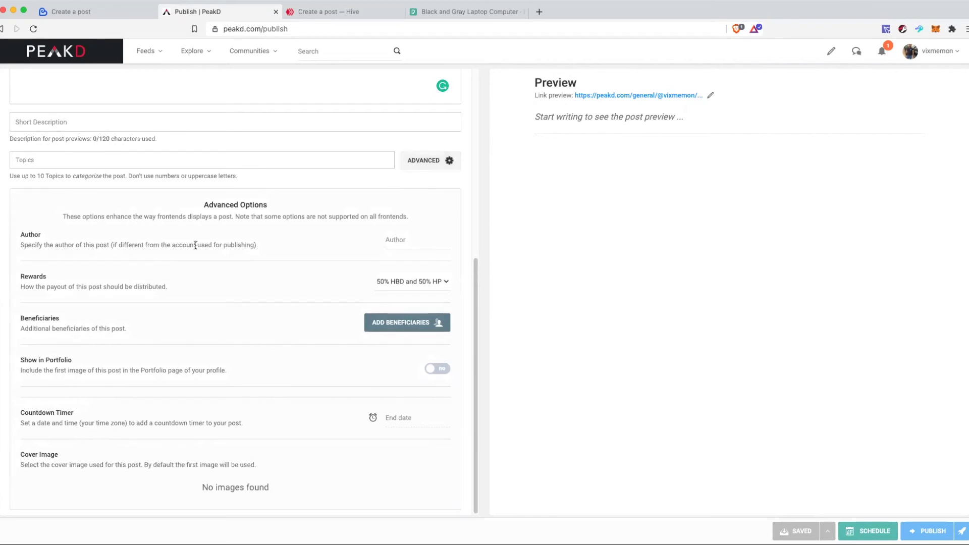
# Check the Author field and reward choices, keeping the payout at 50% HBD / 50% HP
pyautogui.click(407, 245)
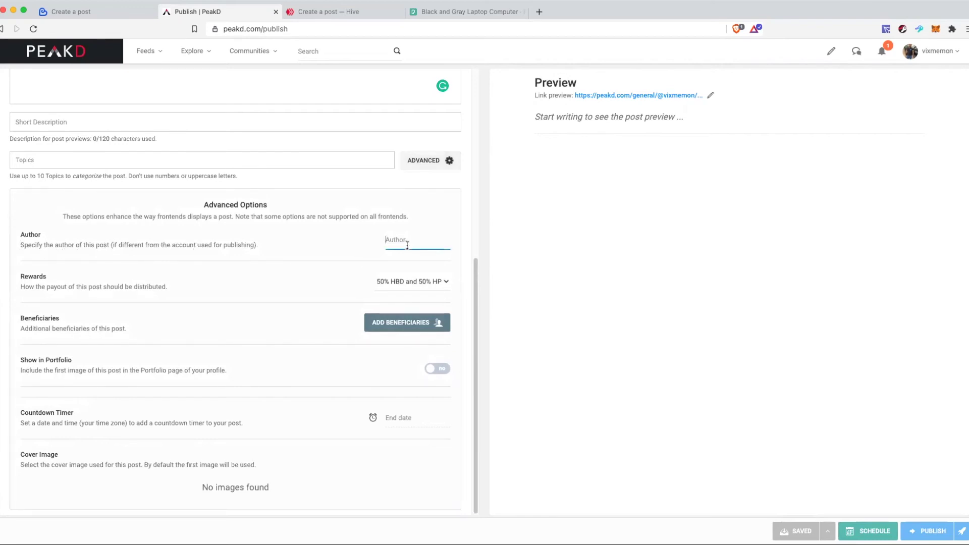
pyautogui.click(259, 246)
pyautogui.click(424, 247)
pyautogui.click(122, 275)
pyautogui.click(426, 286)
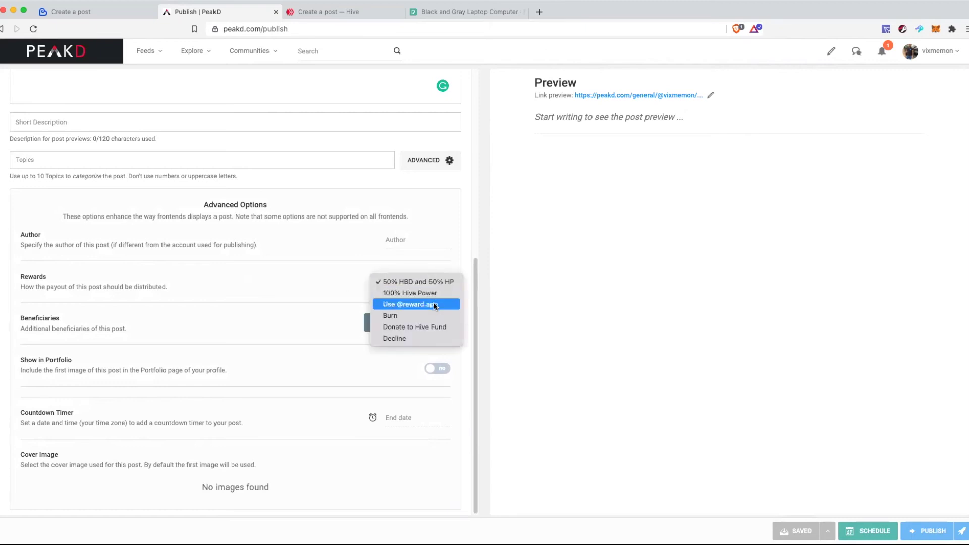
pyautogui.click(203, 336)
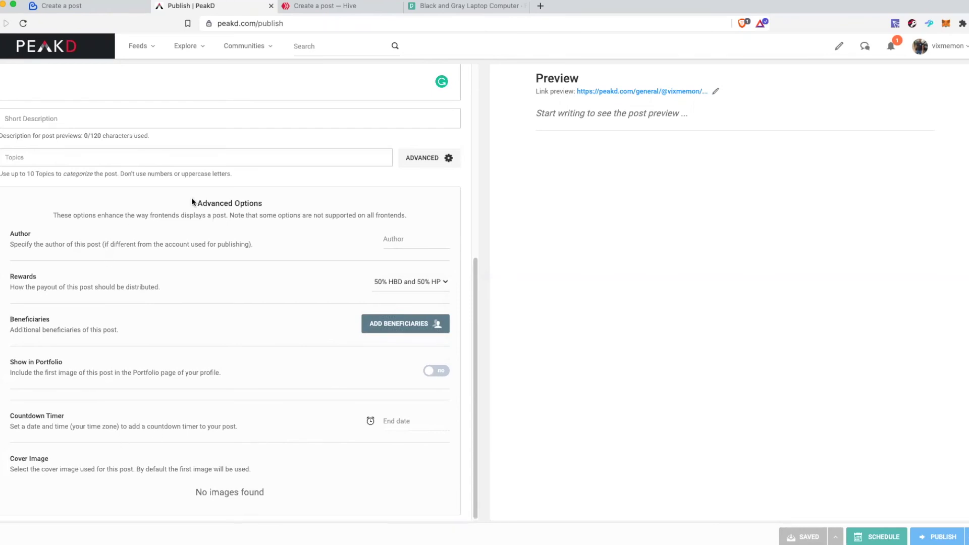
# Paste two copied photos, the code-filled laptop and the desk setup, into the PeakD post body
pyautogui.scroll(10, 173, 126)
pyautogui.click(160, 177)
pyautogui.press('super+v')
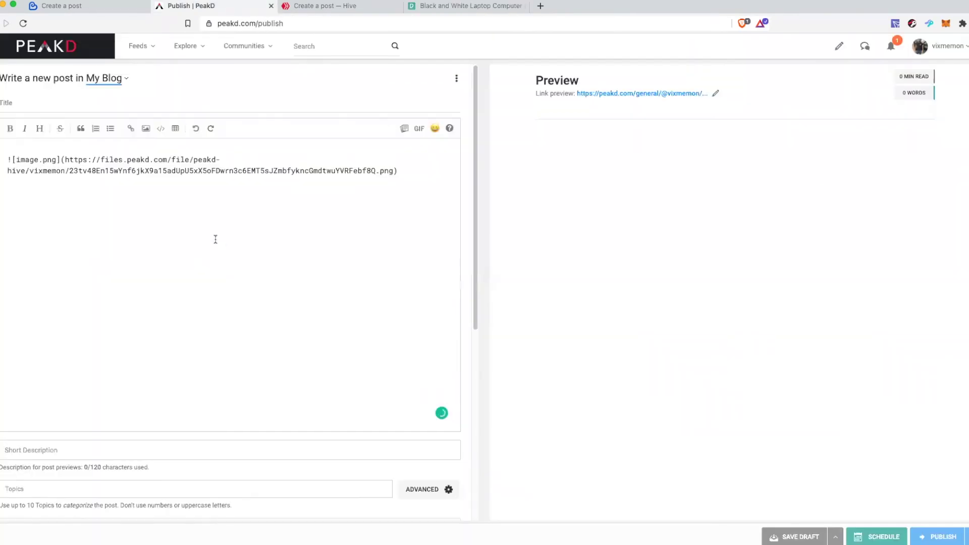
pyautogui.press('super+v')
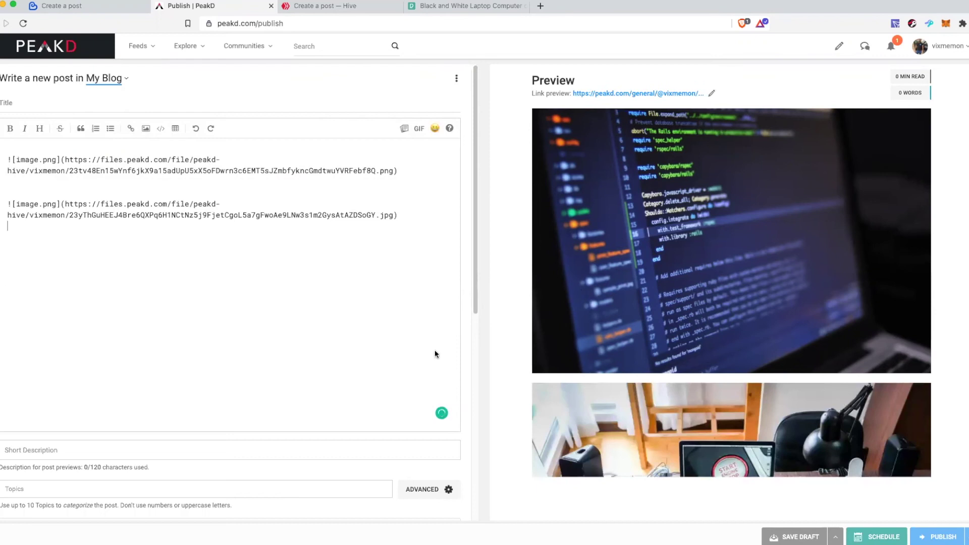
# Choose the desk photo as the cover image, then return to the top of the body
pyautogui.scroll(-5, 478, 360)
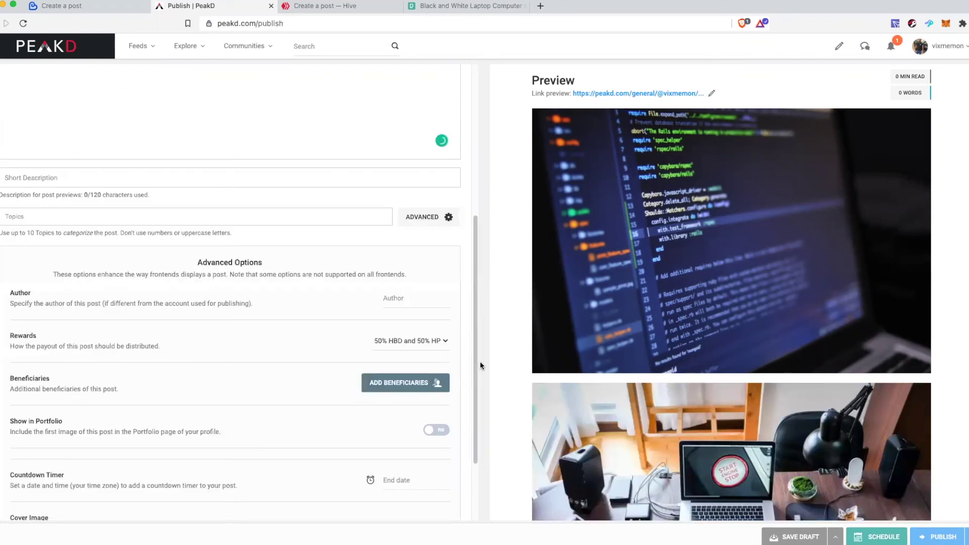
pyautogui.scroll(-2, 378, 476)
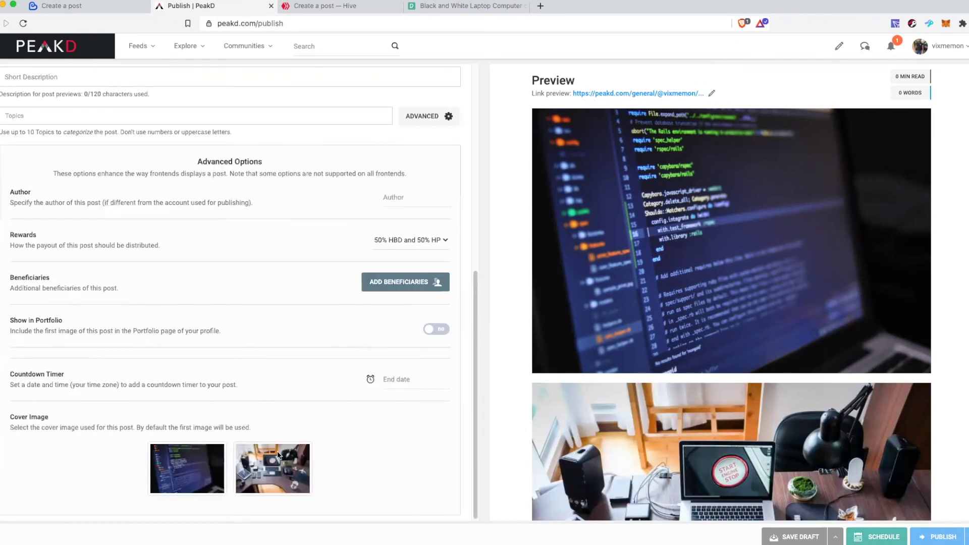
pyautogui.click(275, 465)
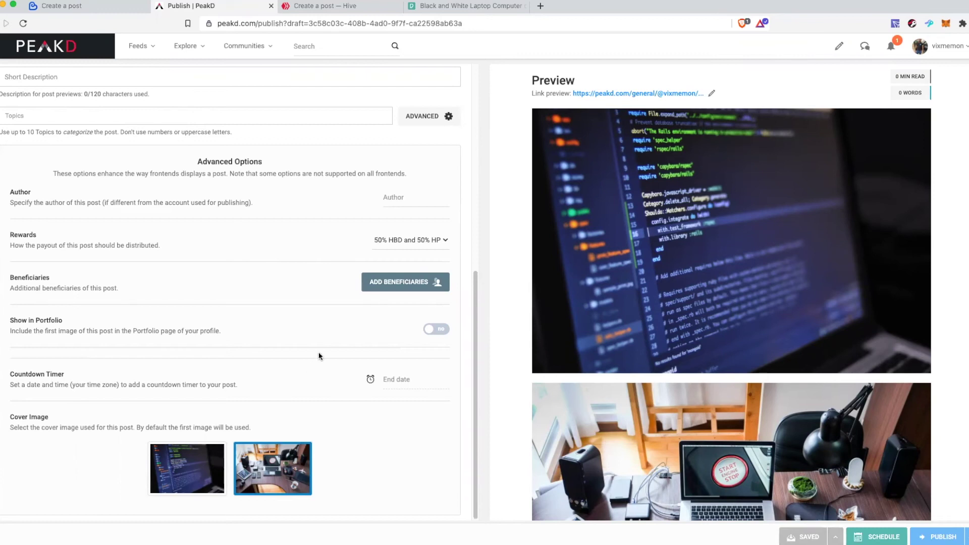
pyautogui.scroll(-2, 492, 184)
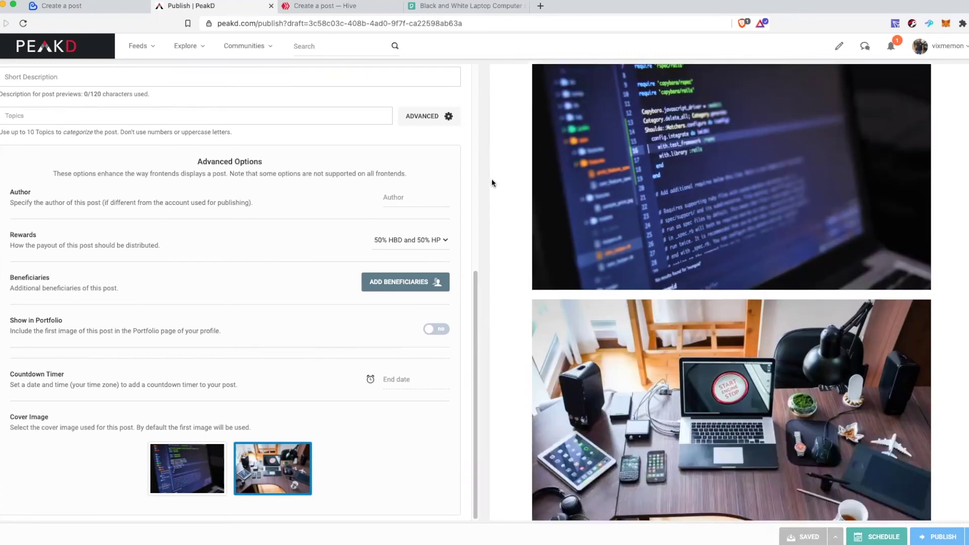
pyautogui.scroll(2, 493, 183)
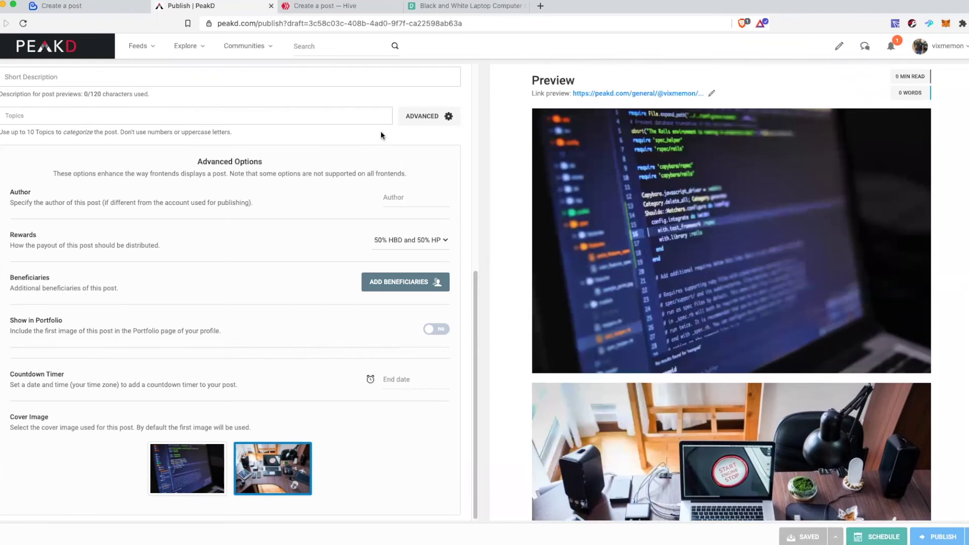
pyautogui.scroll(7, 381, 133)
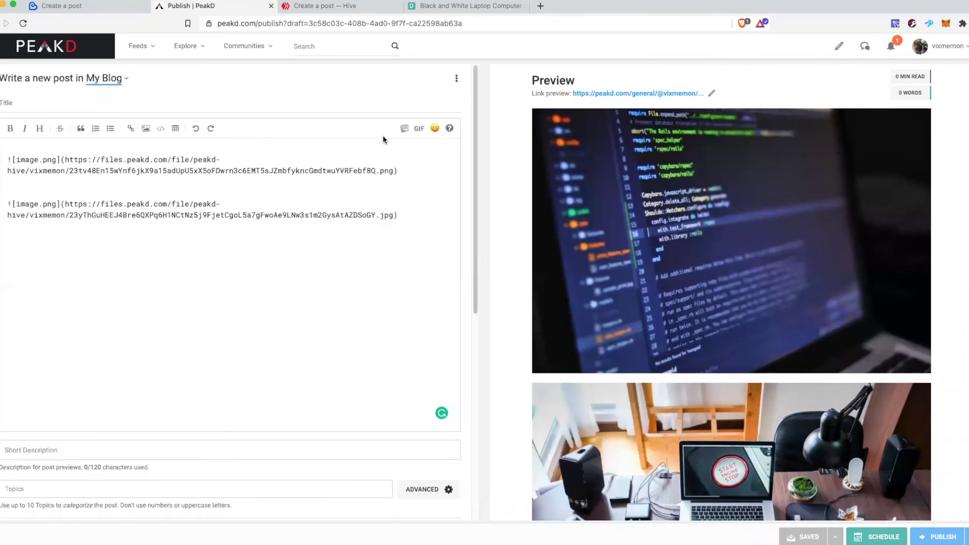
# Enable the WYSIWYG editor in Hive.blog's post composer, then return to the Ecency draft
pyautogui.click(342, 7)
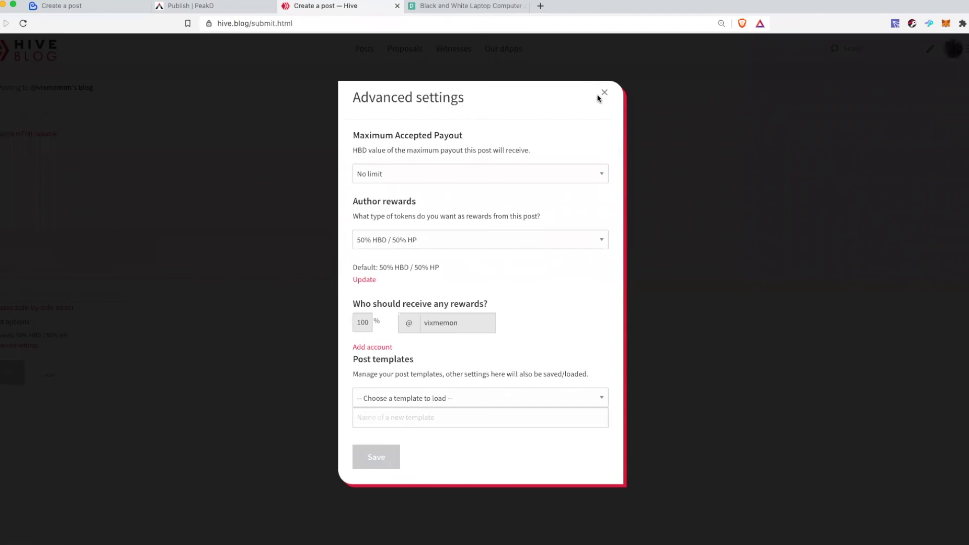
pyautogui.click(604, 93)
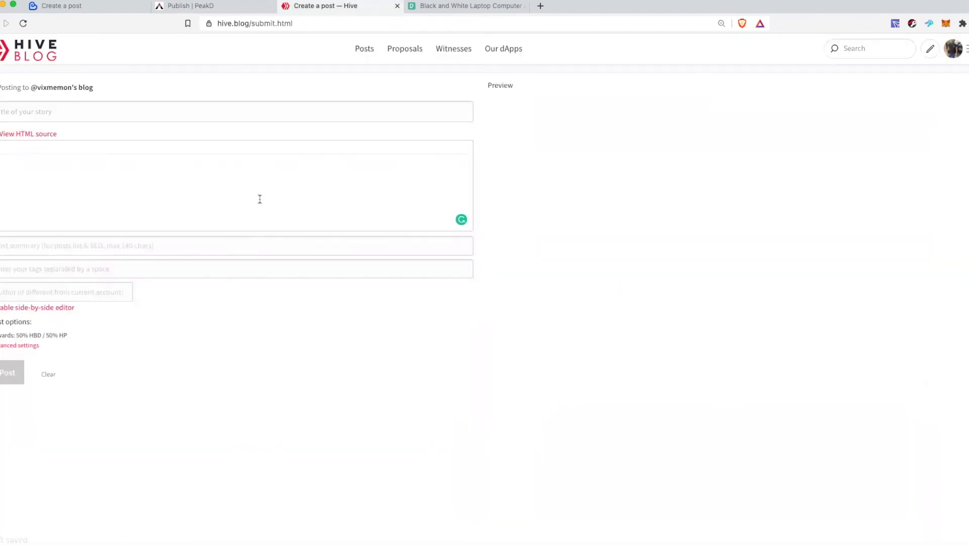
pyautogui.click(117, 7)
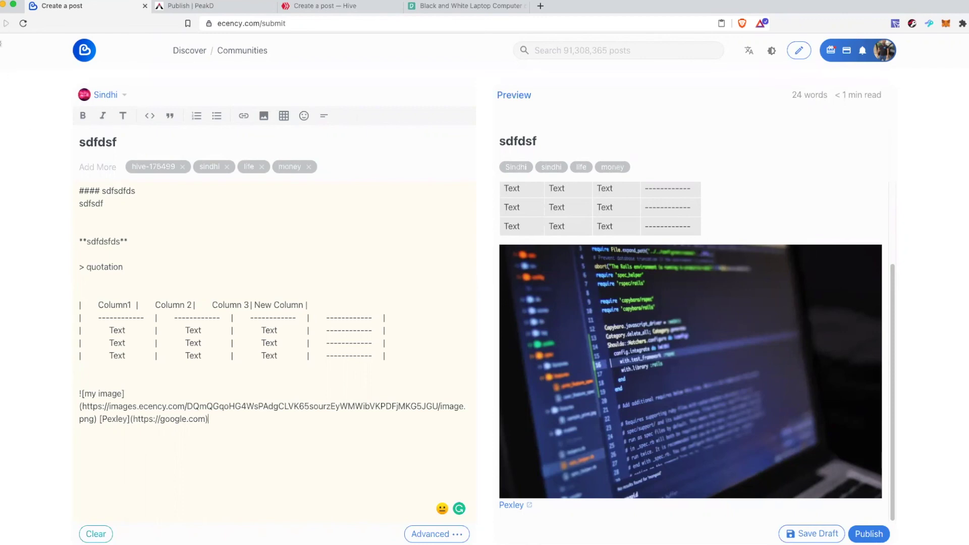
# Reopen the Ecency draft from the home feed and bring up the account menu with the caret below the image
pyautogui.click(81, 51)
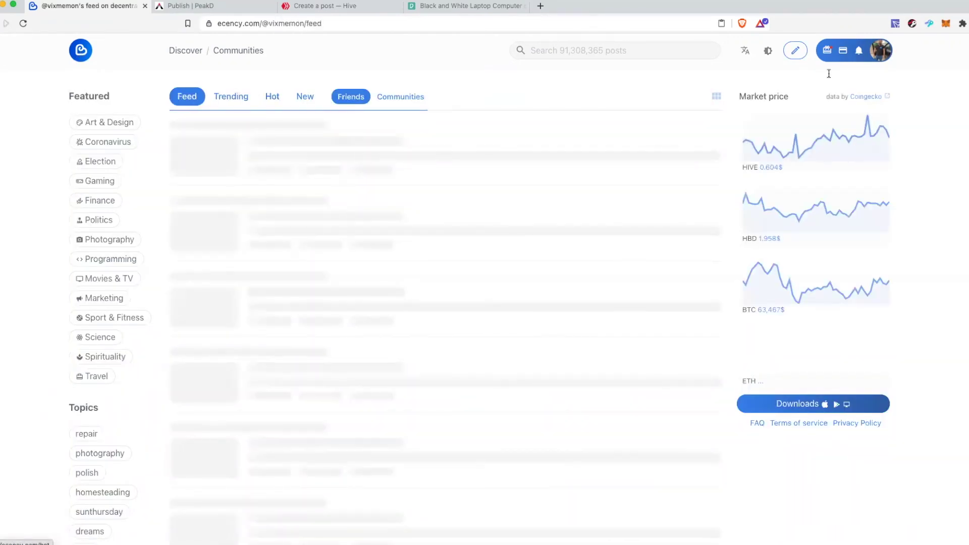
pyautogui.click(800, 56)
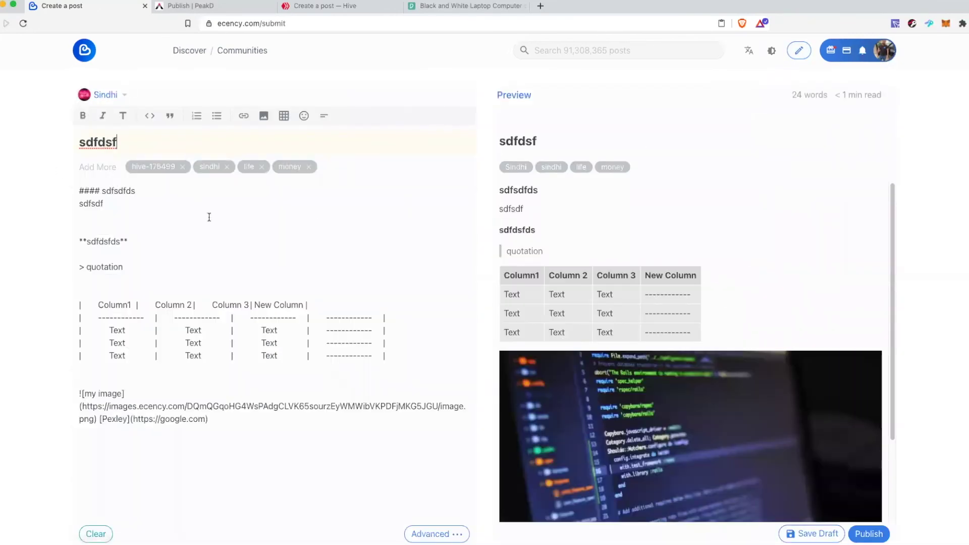
pyautogui.click(158, 199)
pyautogui.click(261, 444)
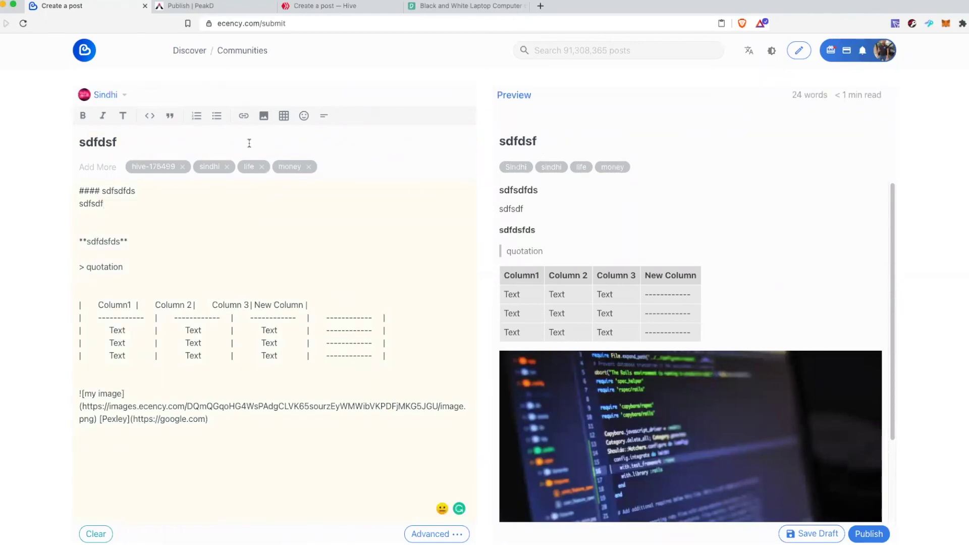
pyautogui.click(889, 53)
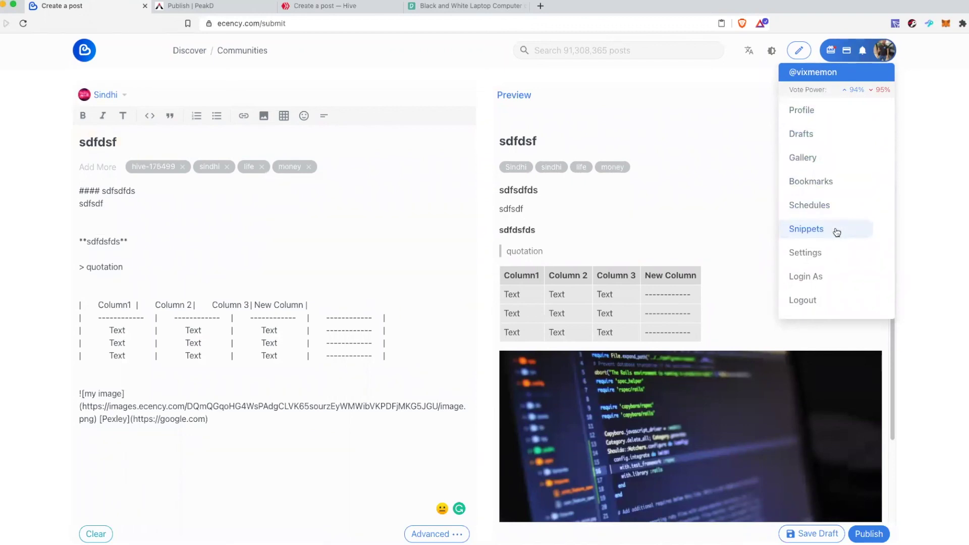
# Look through the saved snippets list from the account menu, then close it
pyautogui.click(836, 233)
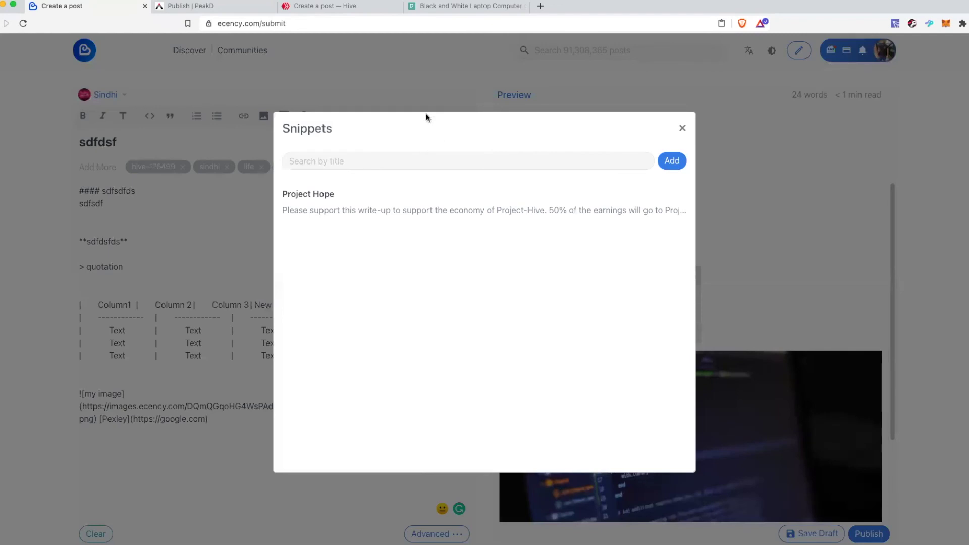
pyautogui.click(352, 162)
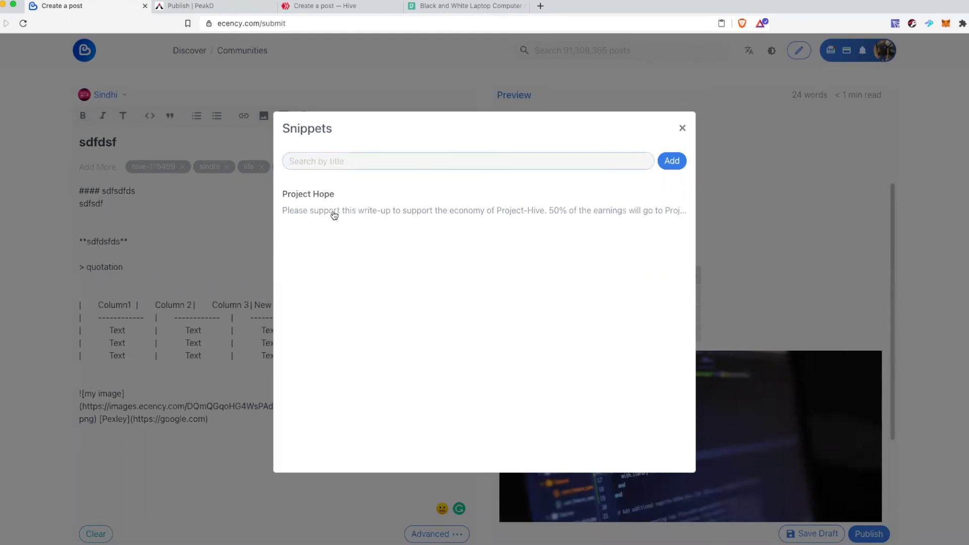
pyautogui.click(682, 130)
# Insert the Project Hope snippet at the end of the post body
pyautogui.click(266, 440)
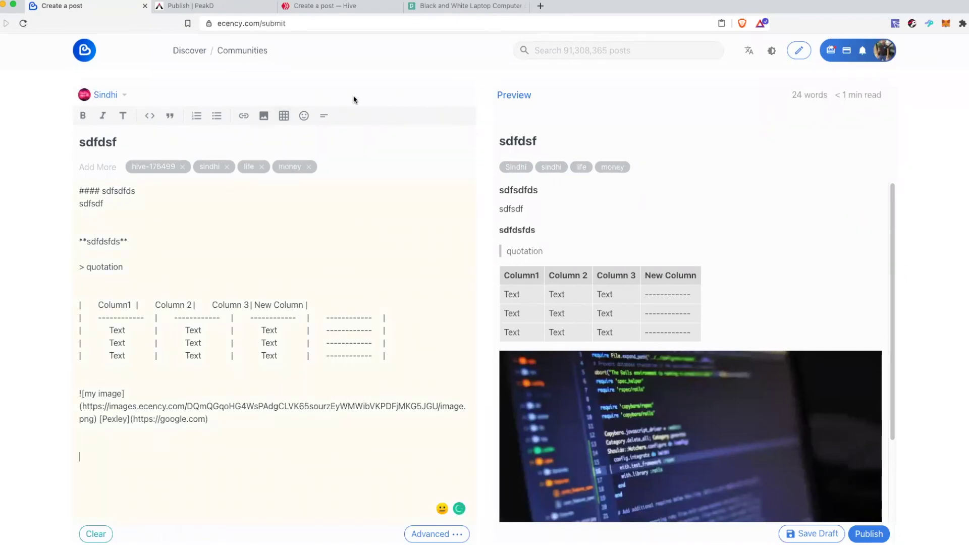
pyautogui.click(324, 115)
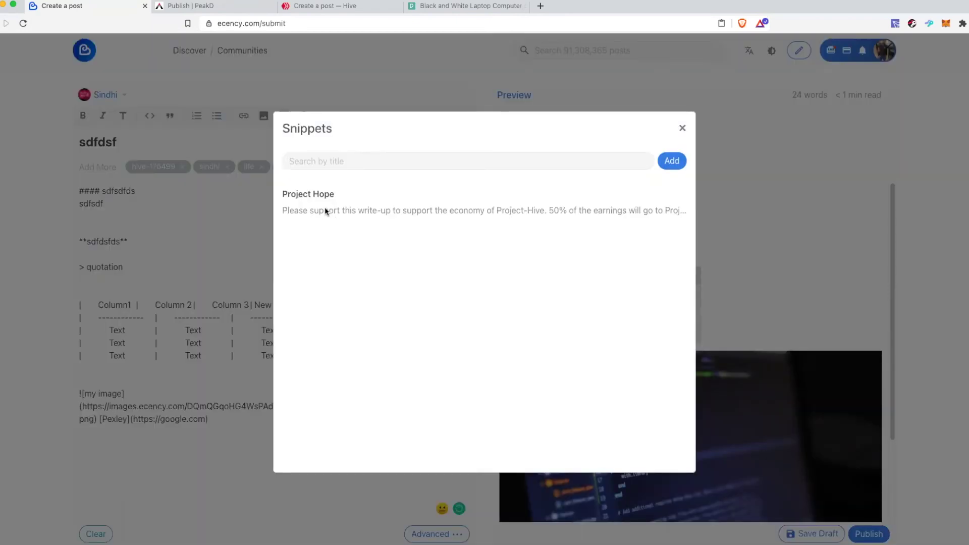
pyautogui.click(325, 207)
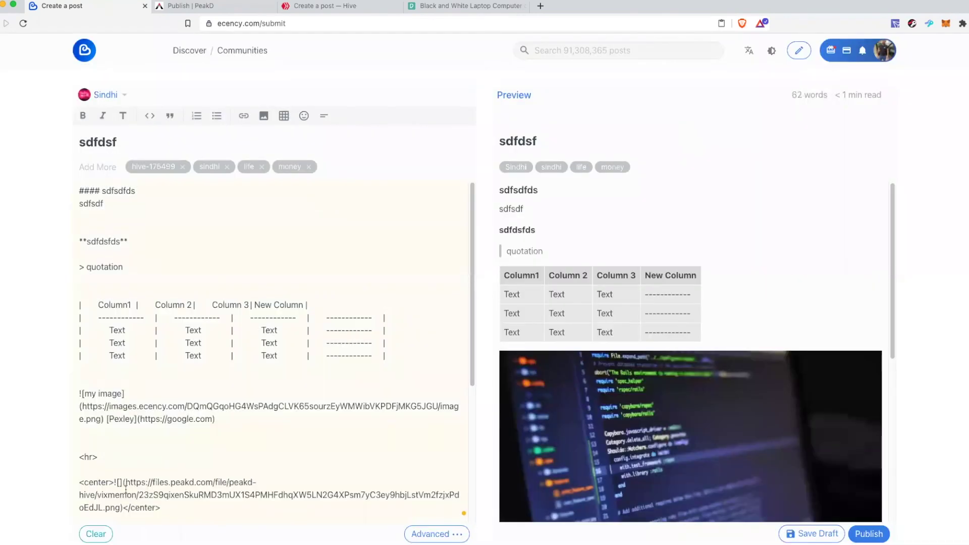
pyautogui.moveTo(135, 437); pyautogui.dragTo(148, 496)
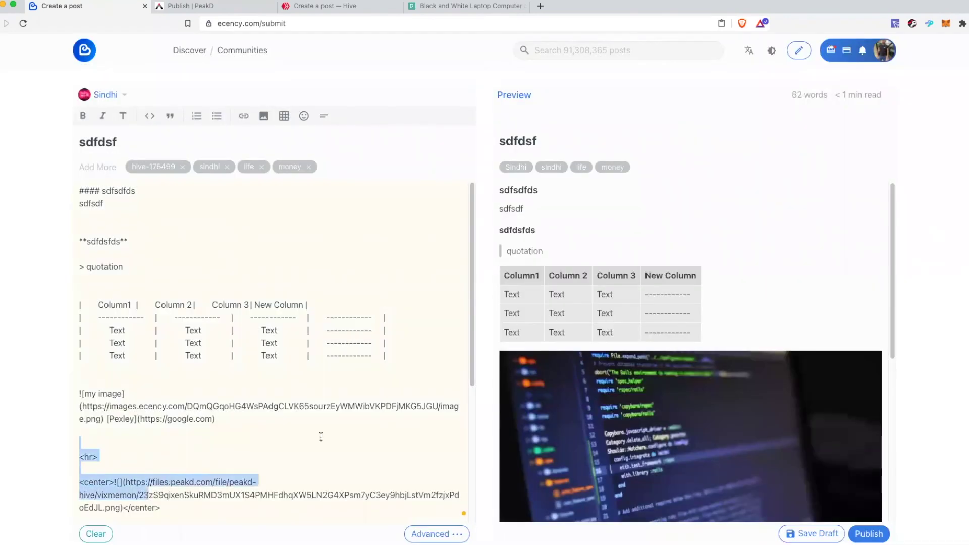
pyautogui.click(723, 281)
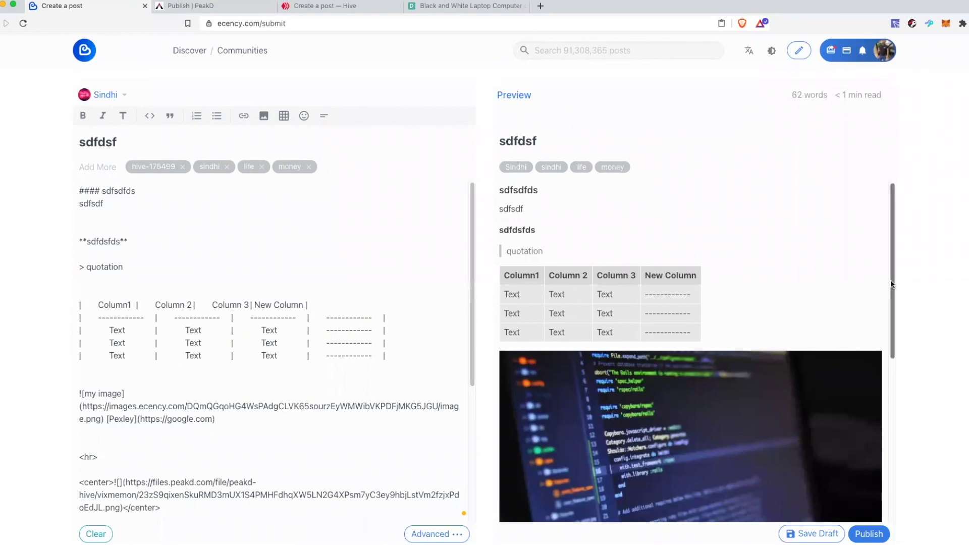
# Review the inserted snippet markup below the image line
pyautogui.scroll(-5, 893, 284)
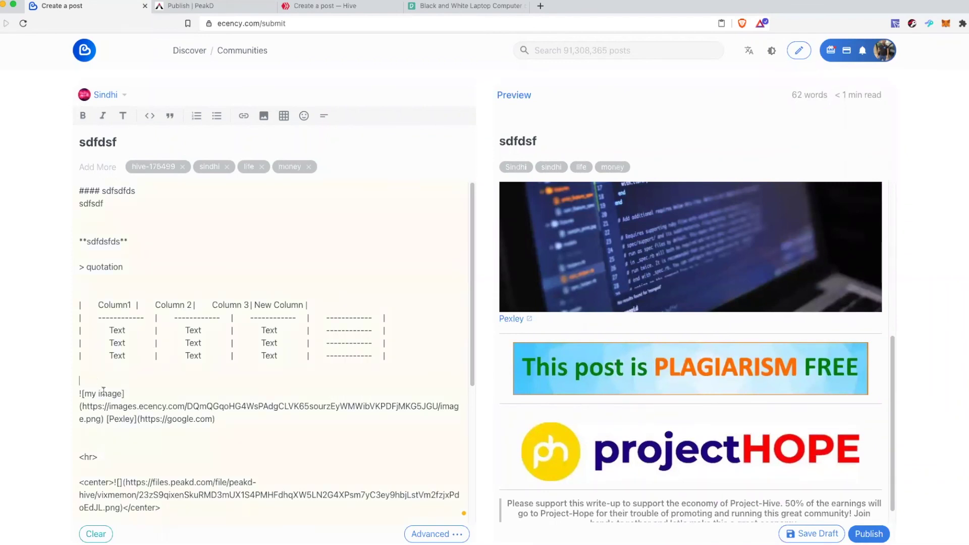
pyautogui.moveTo(103, 392); pyautogui.dragTo(233, 411)
pyautogui.click(234, 411)
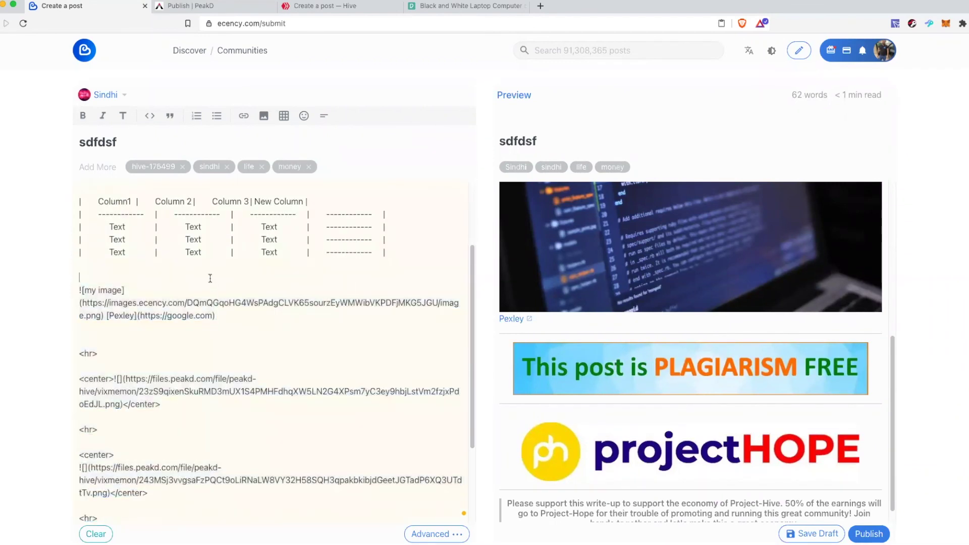
pyautogui.scroll(-3, 223, 283)
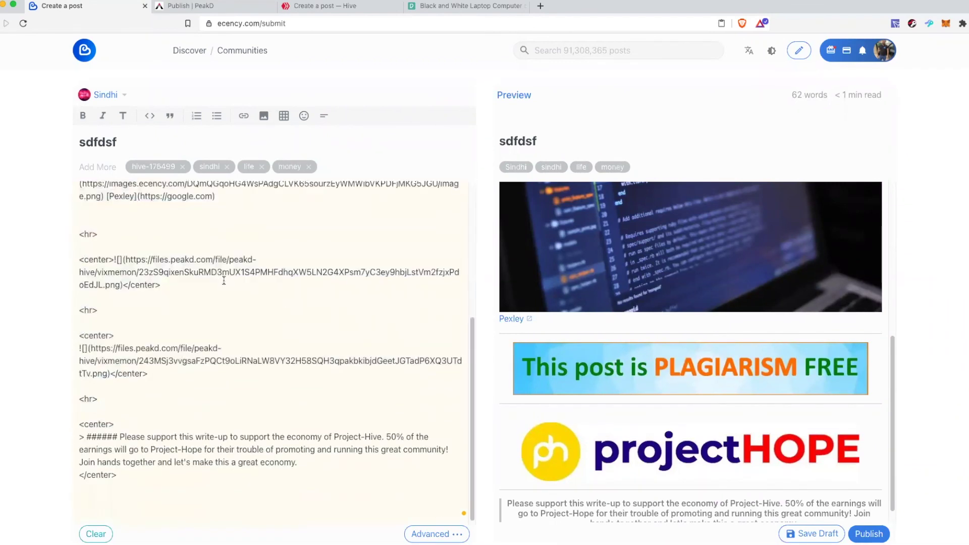
# Open PeakD's Templates page via the account dashboard and start a post from the Project Hope template
pyautogui.click(229, 7)
pyautogui.click(941, 53)
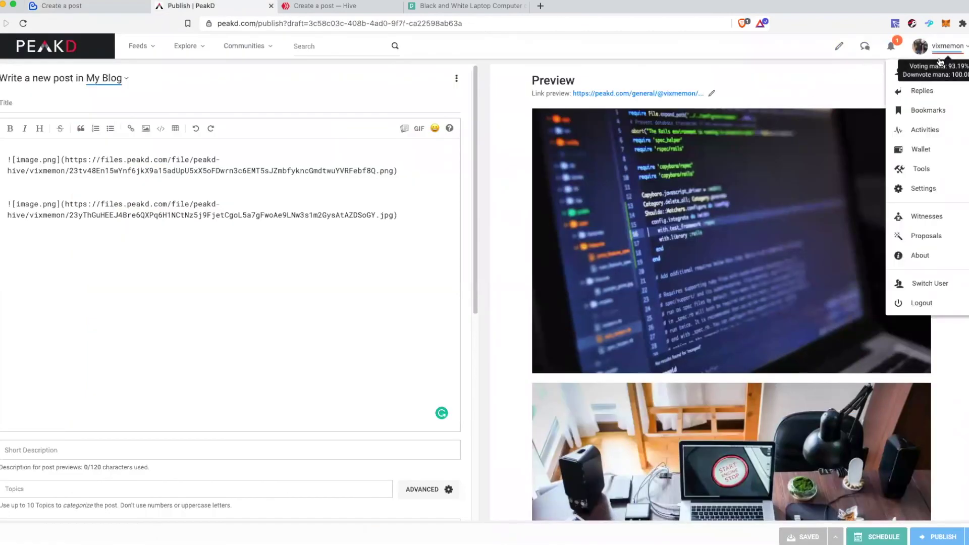
pyautogui.click(922, 169)
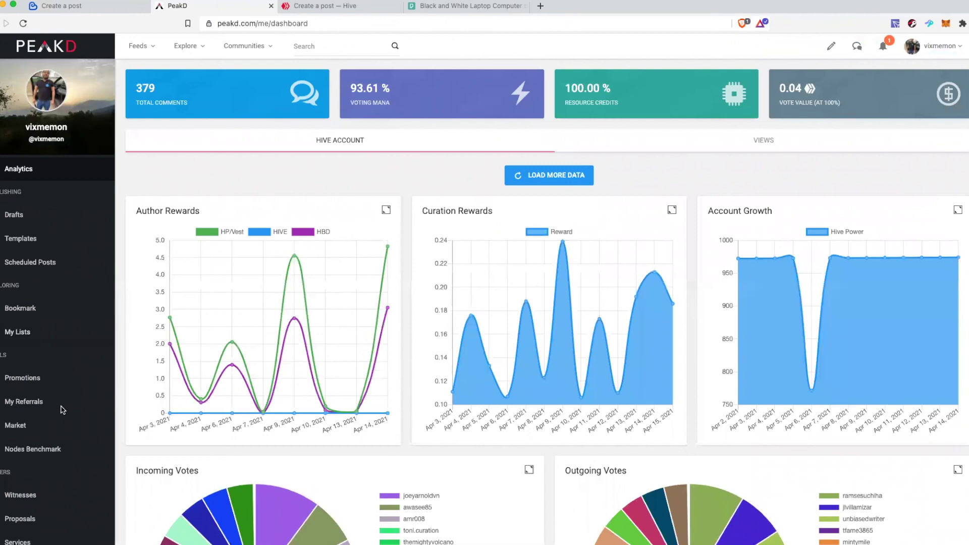
pyautogui.click(19, 237)
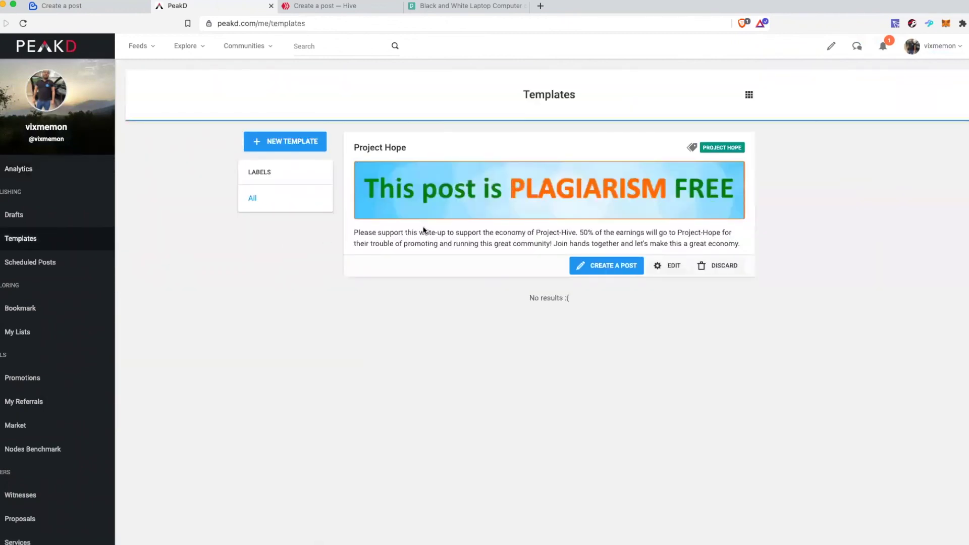
pyautogui.click(584, 274)
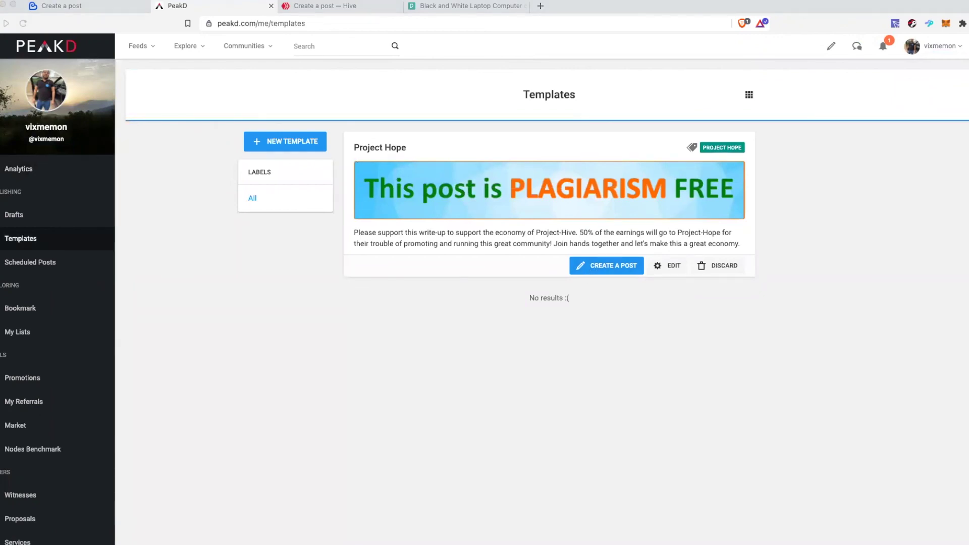